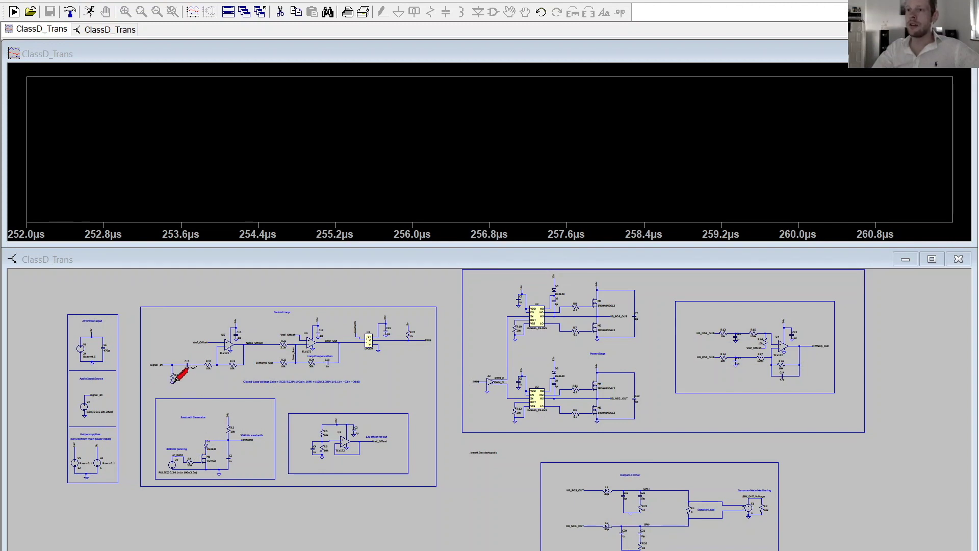
Fit the empty waveform plot to the full simulation time range.
{"action": "right_click", "coordinate": [207, 167]}
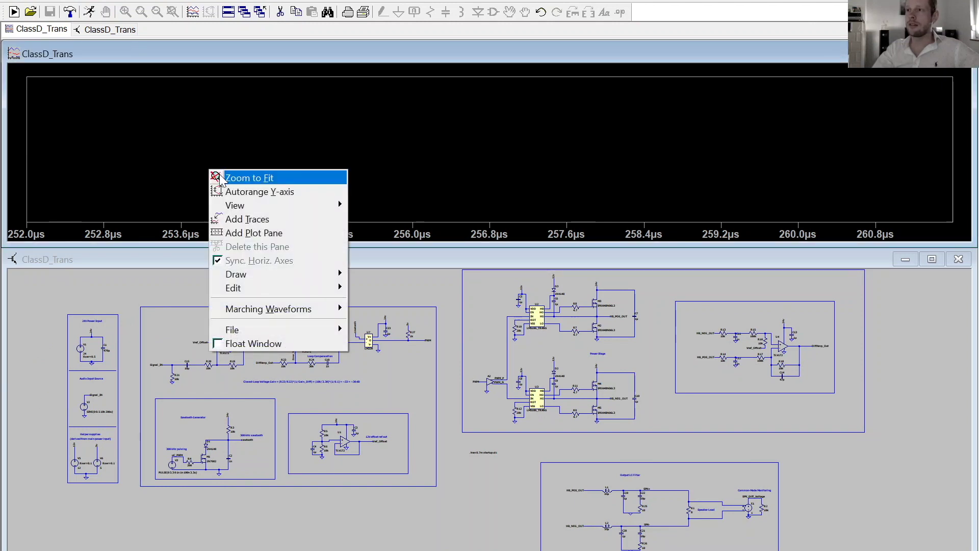
{"action": "left_click", "coordinate": [218, 175]}
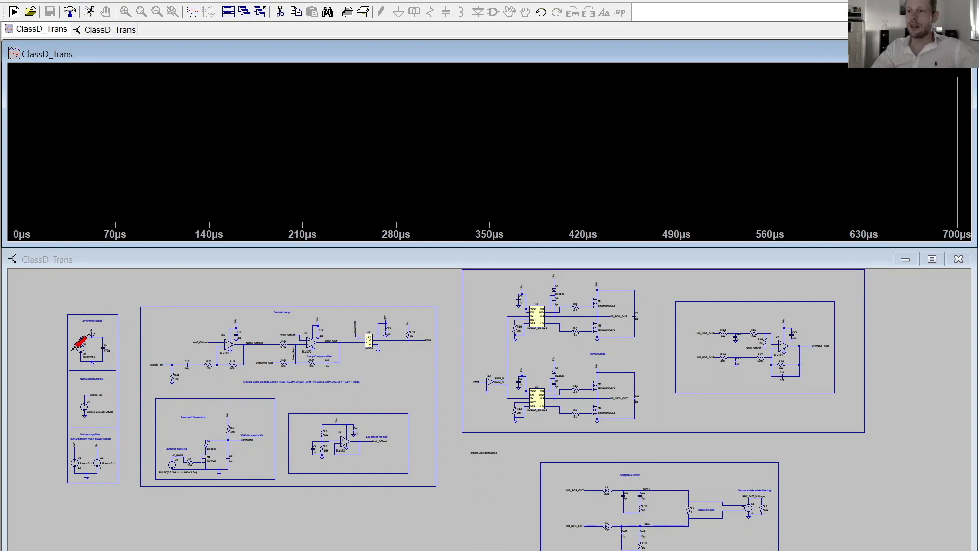
Examine the schematic's input supplies, audio source, control loop, sawtooth generator, offset reference, power stage and output LC filter.
{"action": "scroll", "coordinate": [94, 347], "scroll_direction": "up", "scroll_amount": 4}
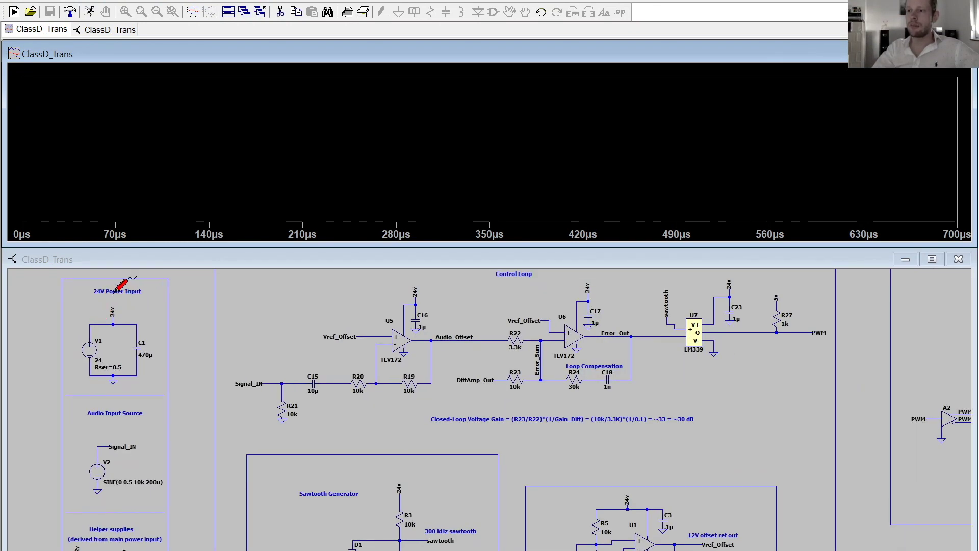
{"action": "scroll", "coordinate": [116, 365], "scroll_direction": "down", "scroll_amount": 3}
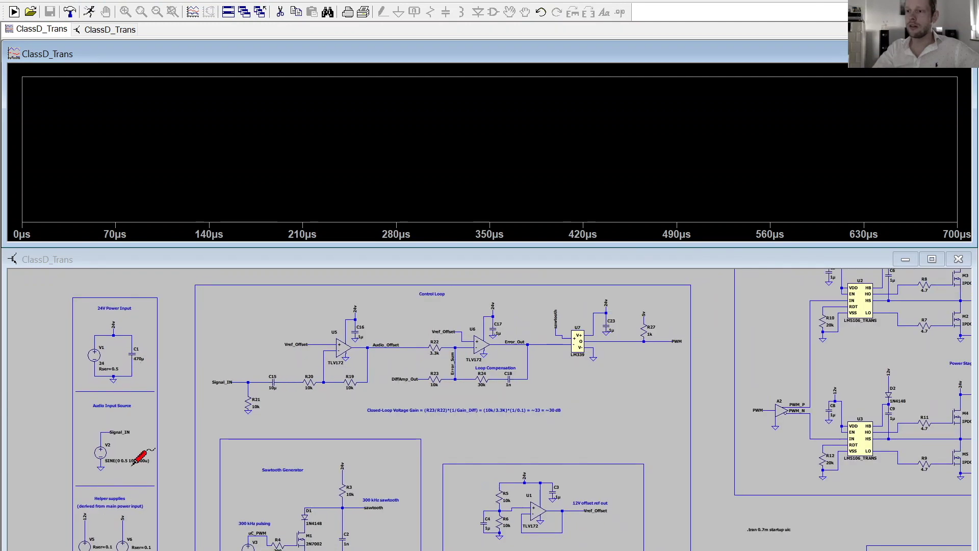
{"action": "scroll", "coordinate": [115, 471], "scroll_direction": "up", "scroll_amount": 2}
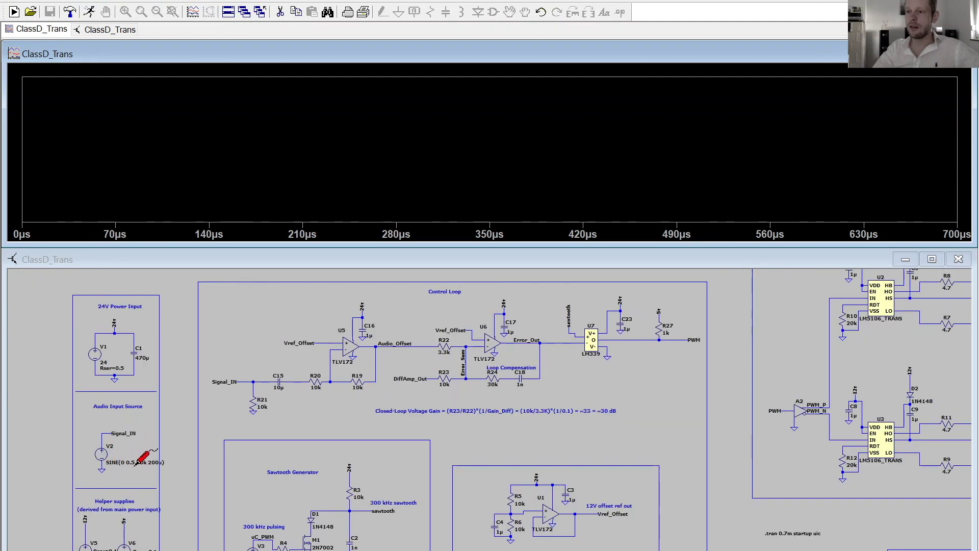
{"action": "scroll", "coordinate": [123, 505], "scroll_direction": "down", "scroll_amount": 3}
{"action": "scroll", "coordinate": [130, 531], "scroll_direction": "up", "scroll_amount": 2}
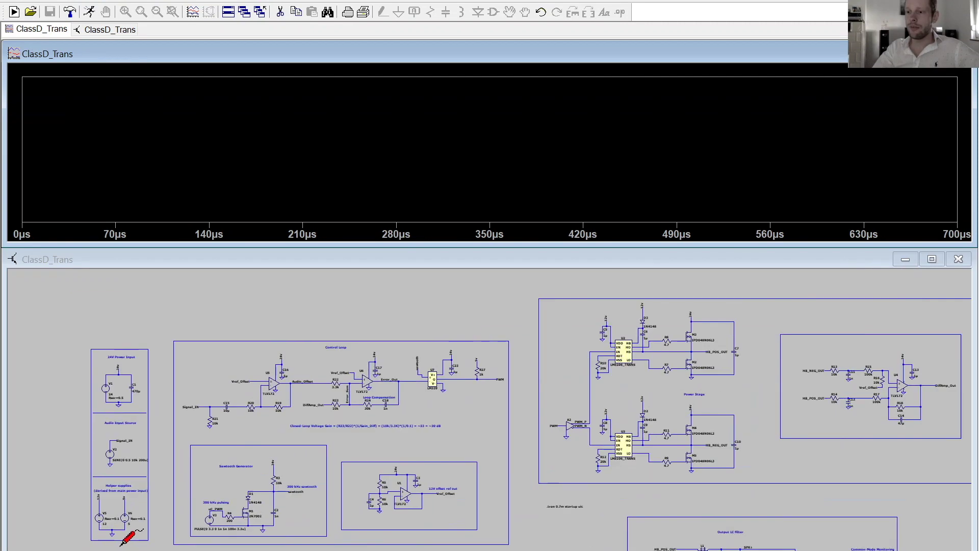
{"action": "scroll", "coordinate": [130, 517], "scroll_direction": "up", "scroll_amount": 1}
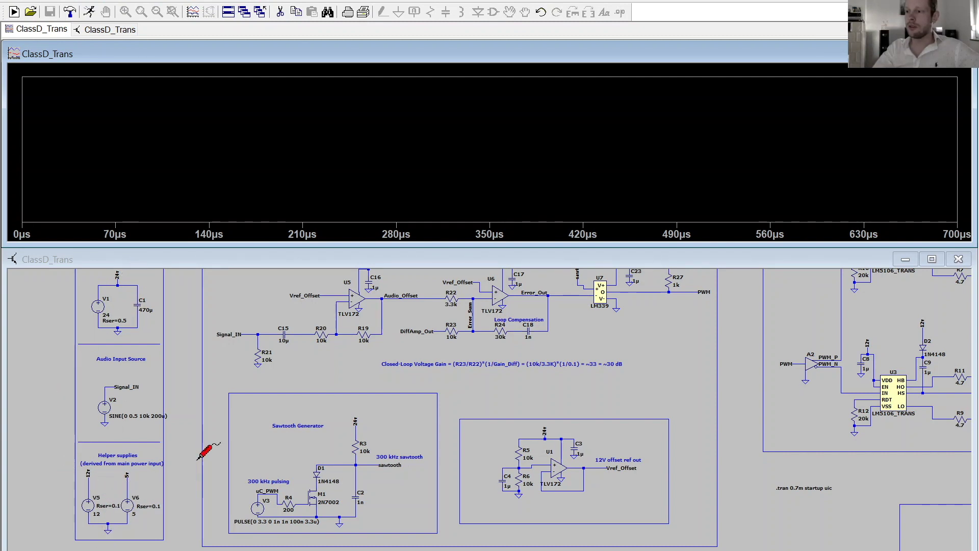
{"action": "scroll", "coordinate": [250, 448], "scroll_direction": "down", "scroll_amount": 3}
{"action": "scroll", "coordinate": [250, 423], "scroll_direction": "up", "scroll_amount": 1}
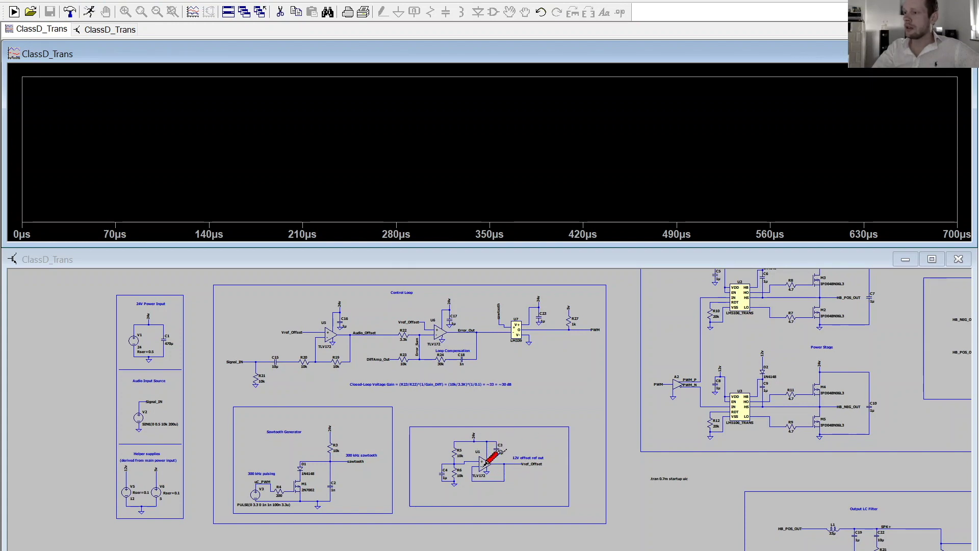
{"action": "scroll", "coordinate": [489, 455], "scroll_direction": "down", "scroll_amount": 1}
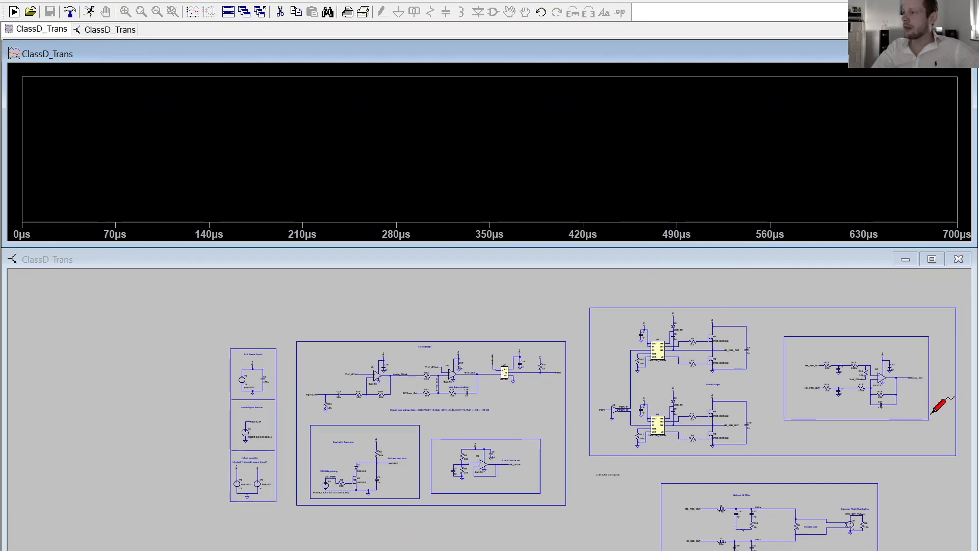
{"action": "scroll", "coordinate": [954, 401], "scroll_direction": "up", "scroll_amount": 1}
{"action": "scroll", "coordinate": [954, 402], "scroll_direction": "up", "scroll_amount": 1}
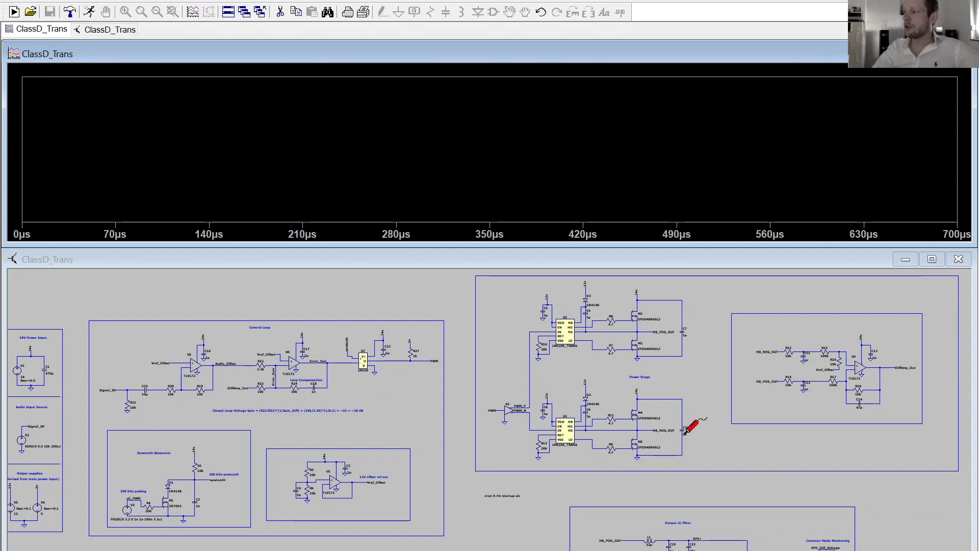
{"action": "scroll", "coordinate": [710, 431], "scroll_direction": "down", "scroll_amount": 3}
{"action": "scroll", "coordinate": [785, 535], "scroll_direction": "up", "scroll_amount": 3}
{"action": "scroll", "coordinate": [770, 534], "scroll_direction": "up", "scroll_amount": 1}
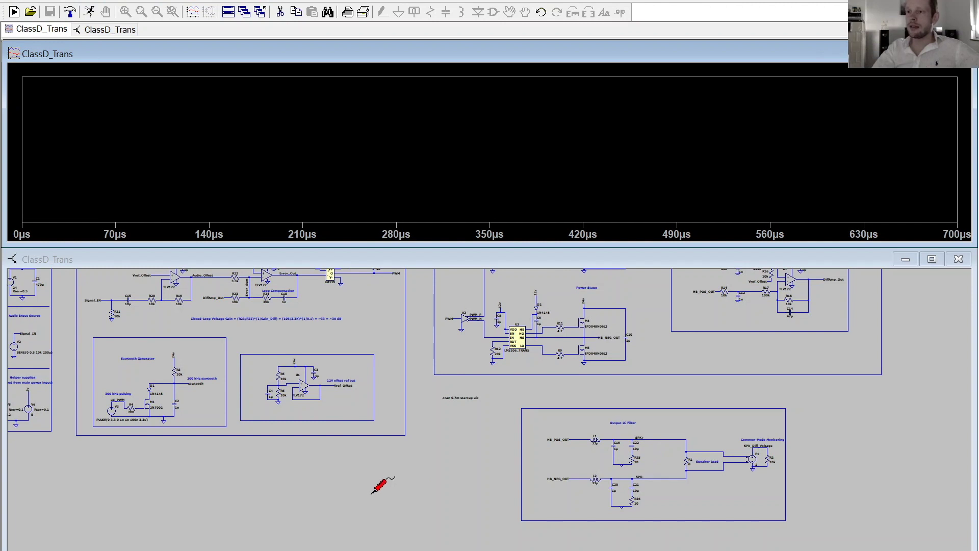
Plot the voltage of the 24v node in the 24V Power Input section.
{"action": "scroll", "coordinate": [382, 482], "scroll_direction": "down", "scroll_amount": 2}
{"action": "scroll", "coordinate": [71, 332], "scroll_direction": "up", "scroll_amount": 3}
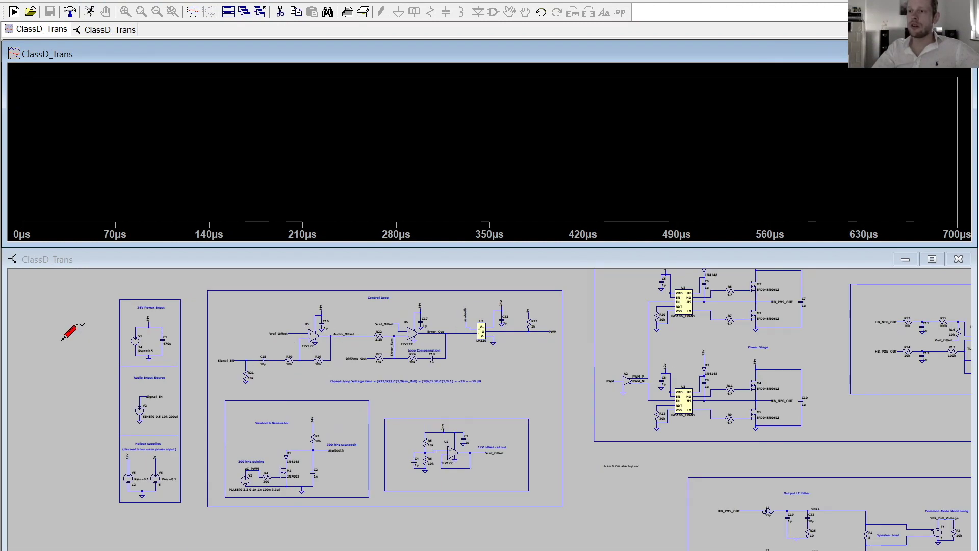
{"action": "scroll", "coordinate": [68, 313], "scroll_direction": "up", "scroll_amount": 1}
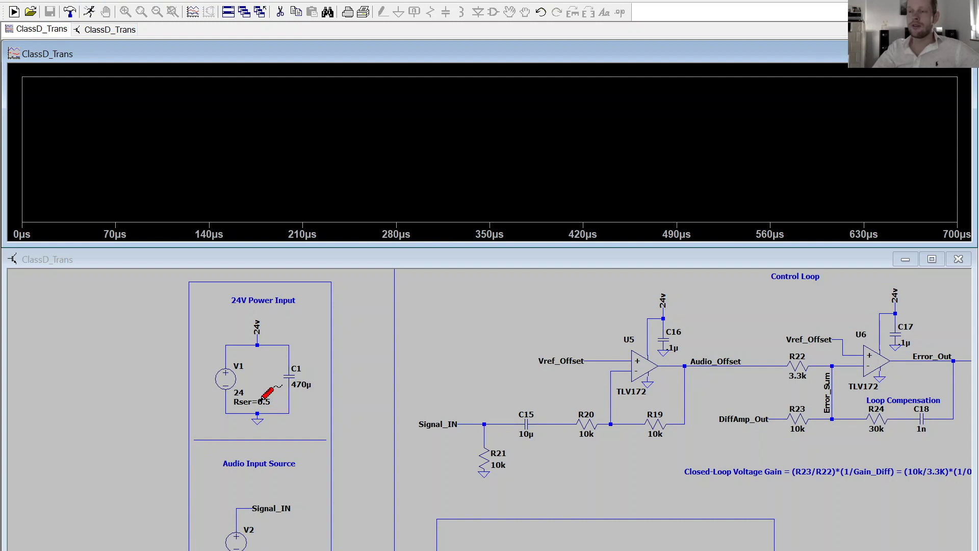
{"action": "left_click", "coordinate": [289, 346]}
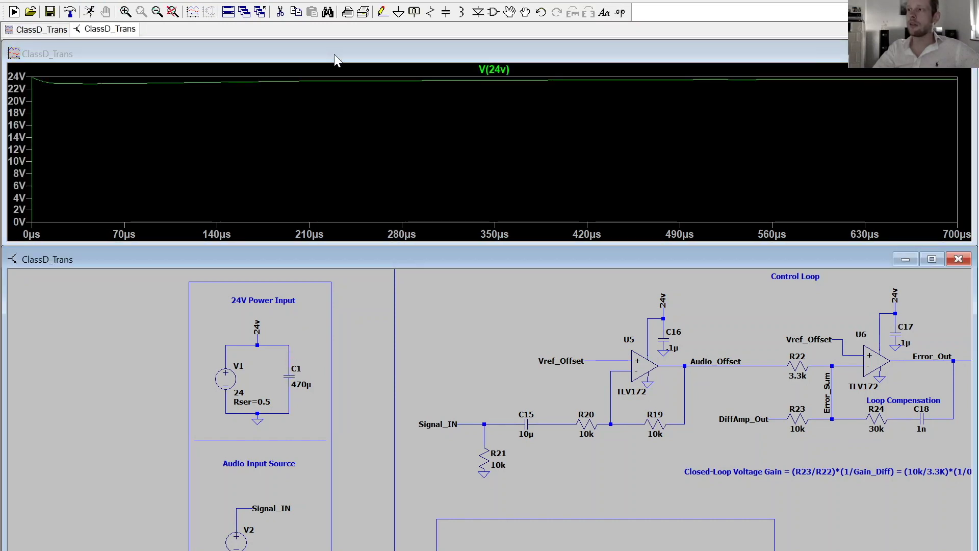
Plot the Signal_IN voltage of the Audio Input Source in place of the 24v trace.
{"action": "scroll", "coordinate": [227, 492], "scroll_direction": "down", "scroll_amount": 1}
{"action": "scroll", "coordinate": [226, 510], "scroll_direction": "down", "scroll_amount": 2}
{"action": "scroll", "coordinate": [225, 523], "scroll_direction": "up", "scroll_amount": 1}
{"action": "scroll", "coordinate": [222, 525], "scroll_direction": "up", "scroll_amount": 1}
{"action": "scroll", "coordinate": [222, 525], "scroll_direction": "up", "scroll_amount": 1}
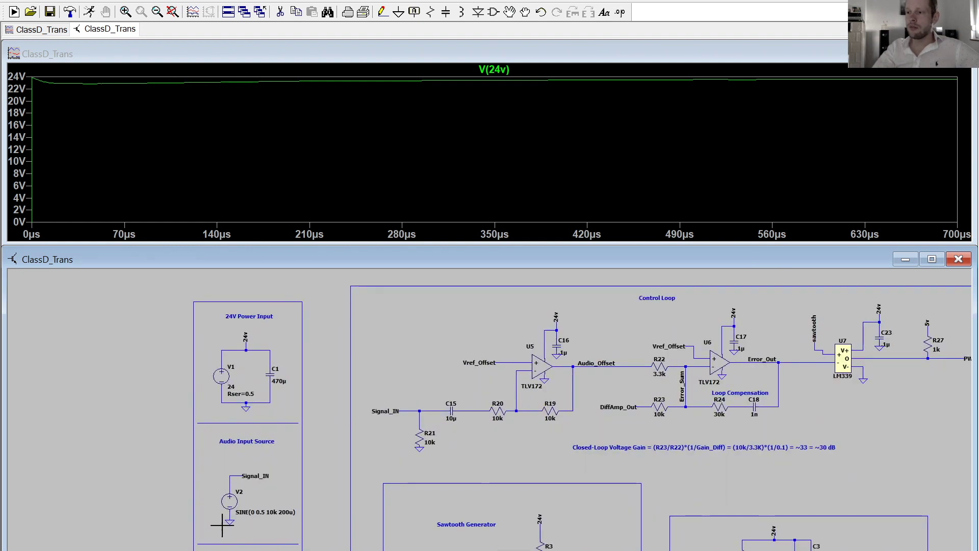
{"action": "left_click", "coordinate": [239, 473]}
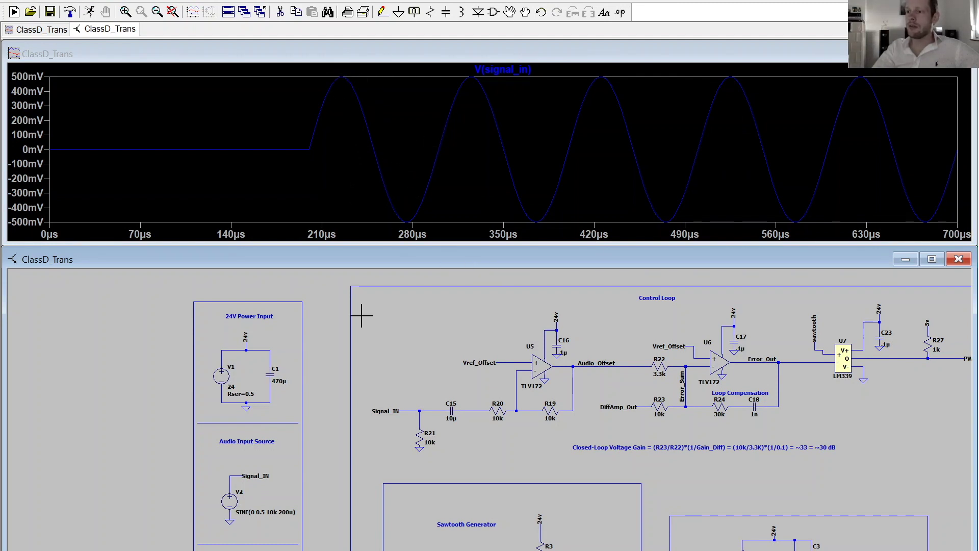
Replace the Signal_IN trace with the 12v and 5v node voltages of the helper supplies.
{"action": "scroll", "coordinate": [256, 524], "scroll_direction": "down", "scroll_amount": 5}
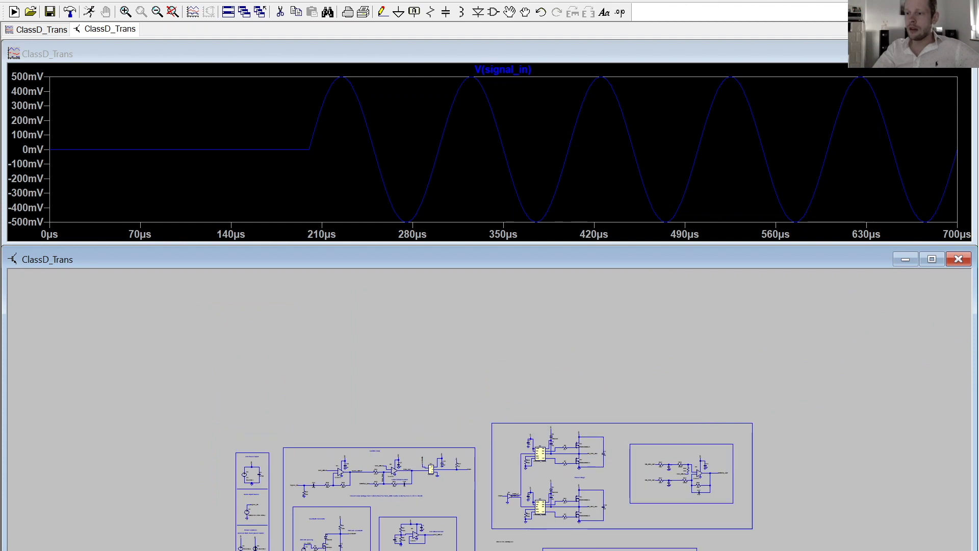
{"action": "scroll", "coordinate": [255, 540], "scroll_direction": "up", "scroll_amount": 5}
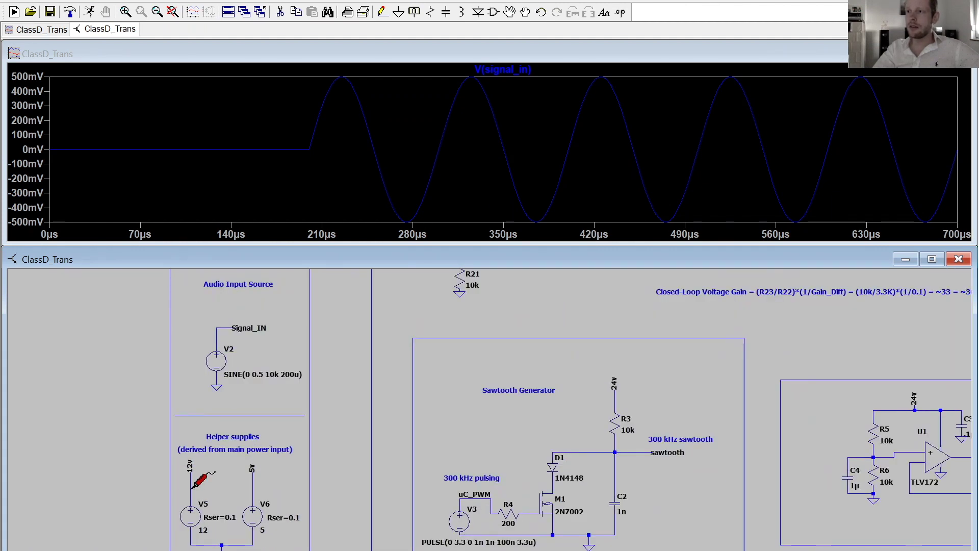
{"action": "left_click", "coordinate": [190, 489]}
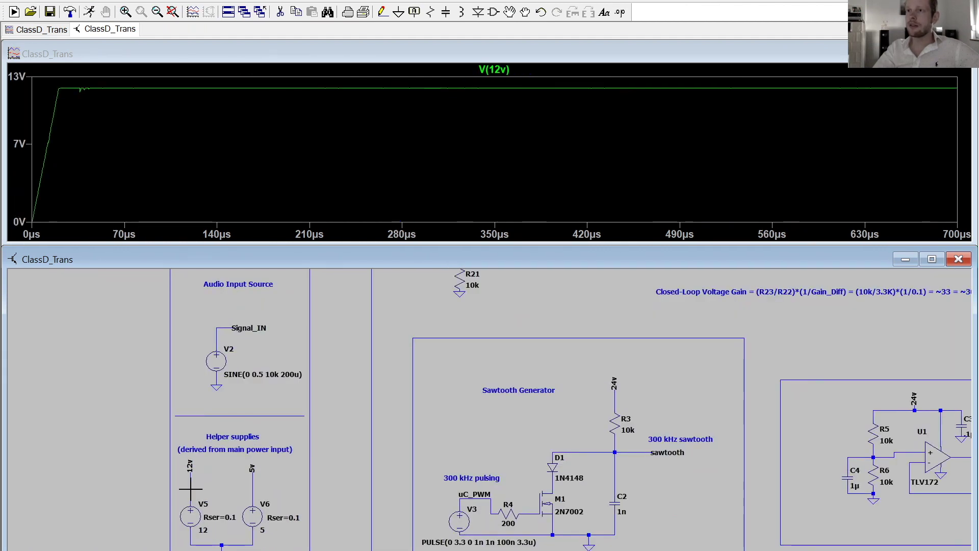
{"action": "left_click", "coordinate": [252, 482]}
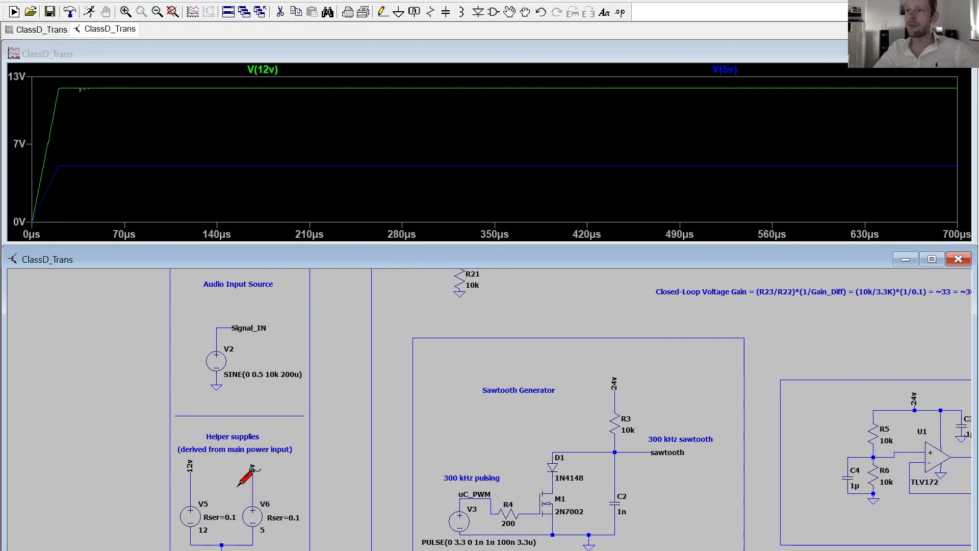
Plot only the uC_PWM voltage of the sawtooth generator and enlarge two pulses, from about 173.6 to 180.6 µs.
{"action": "scroll", "coordinate": [237, 378], "scroll_direction": "down", "scroll_amount": 2}
{"action": "scroll", "coordinate": [237, 380], "scroll_direction": "down", "scroll_amount": 1}
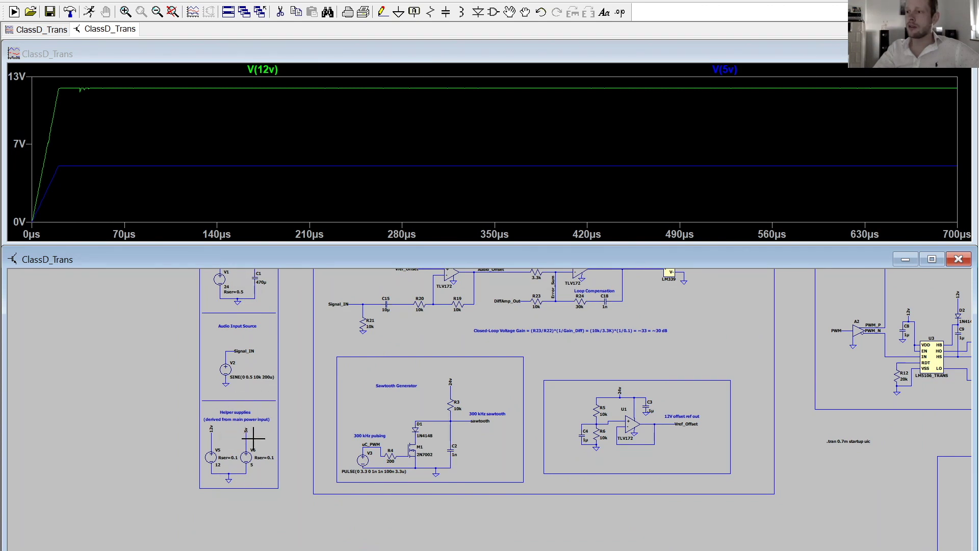
{"action": "scroll", "coordinate": [256, 423], "scroll_direction": "down", "scroll_amount": 1}
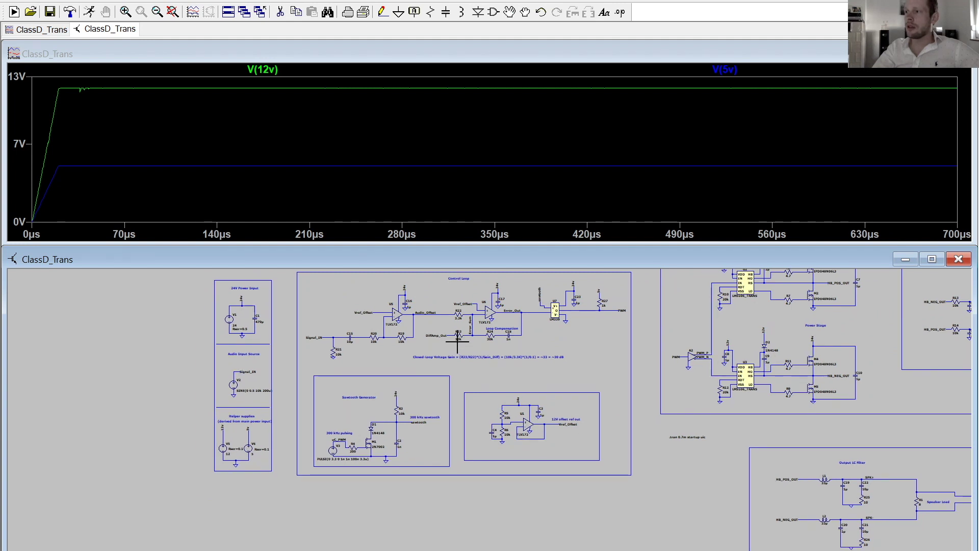
{"action": "scroll", "coordinate": [456, 341], "scroll_direction": "up", "scroll_amount": 1}
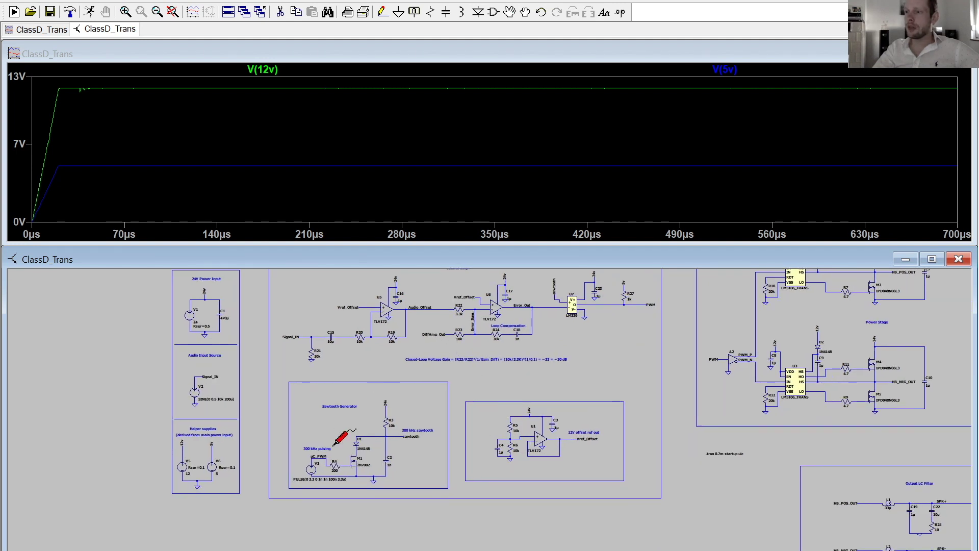
{"action": "scroll", "coordinate": [341, 452], "scroll_direction": "up", "scroll_amount": 2}
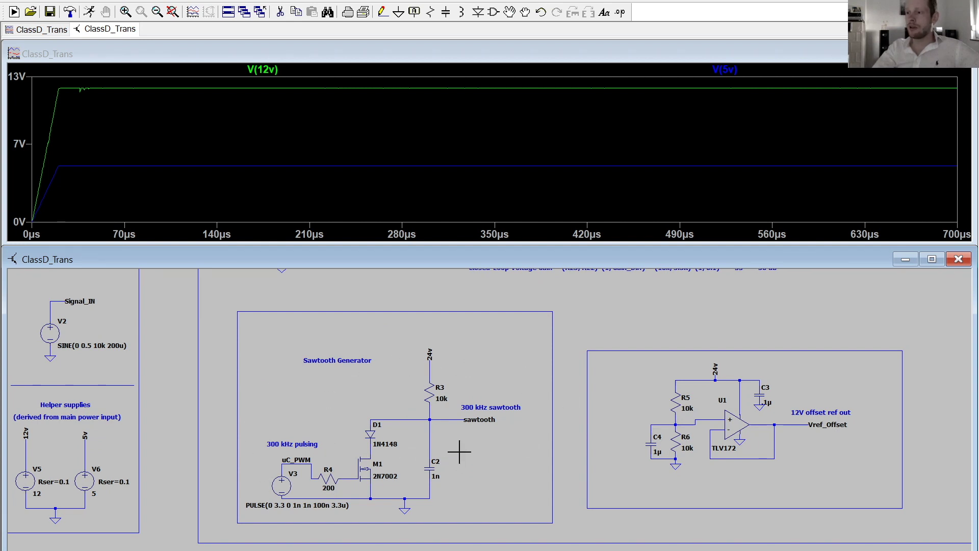
{"action": "left_click", "coordinate": [297, 459]}
{"action": "left_click_drag", "start_coordinate": [242, 69], "coordinate": [320, 235]}
{"action": "left_click_drag", "start_coordinate": [289, 75], "coordinate": [393, 222]}
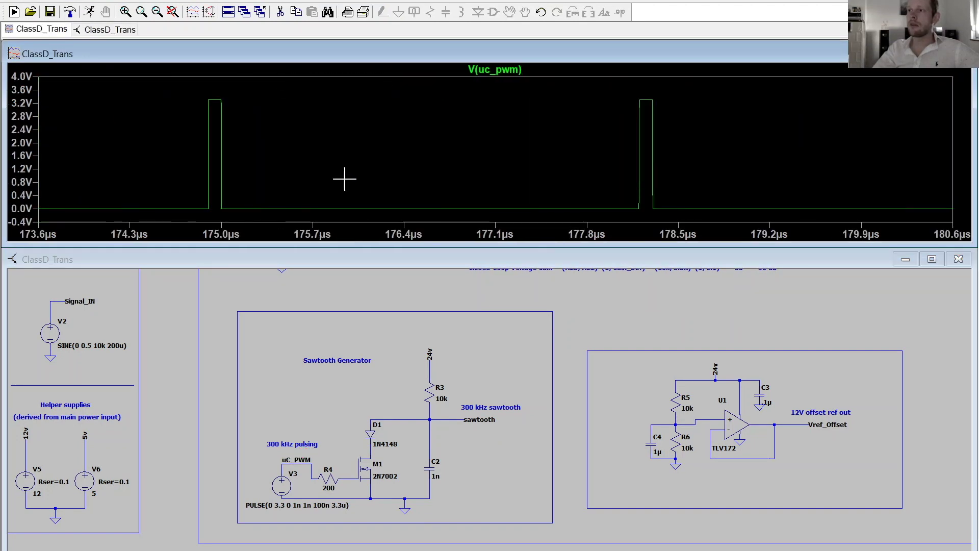
Measure the period between the two uC_PWM pulses, and plot the current through gate resistor R4 instead.
{"action": "left_click_drag", "start_coordinate": [208, 95], "coordinate": [639, 193]}
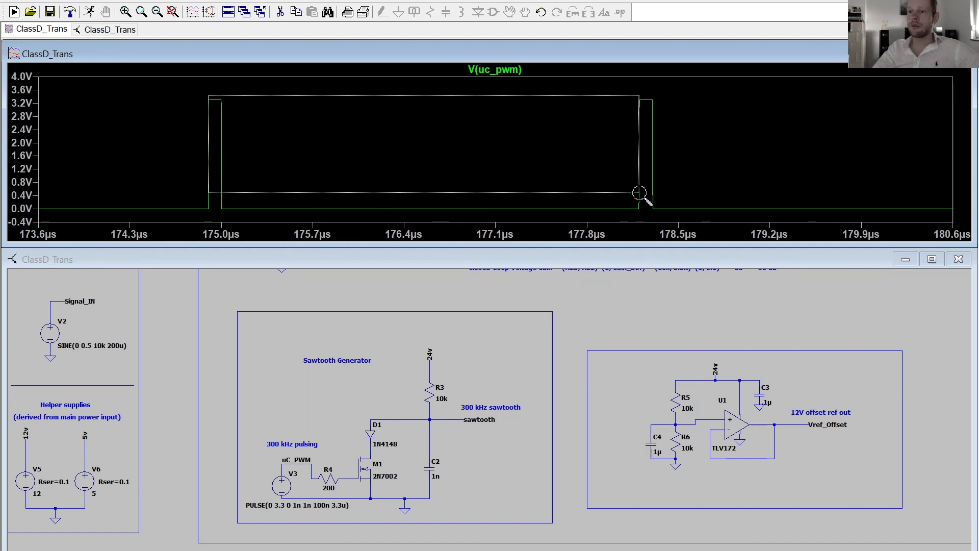
{"action": "key", "text": "Escape"}
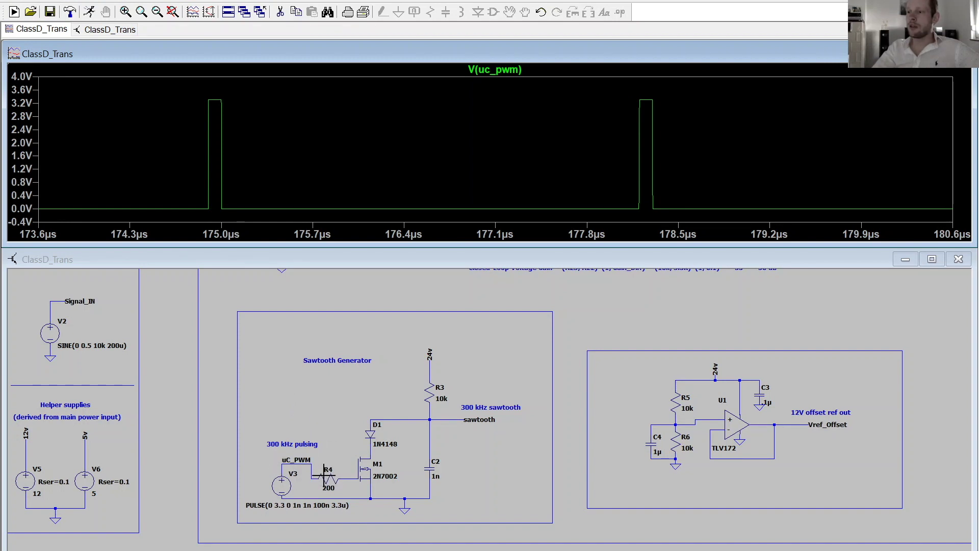
{"action": "left_click", "coordinate": [329, 478]}
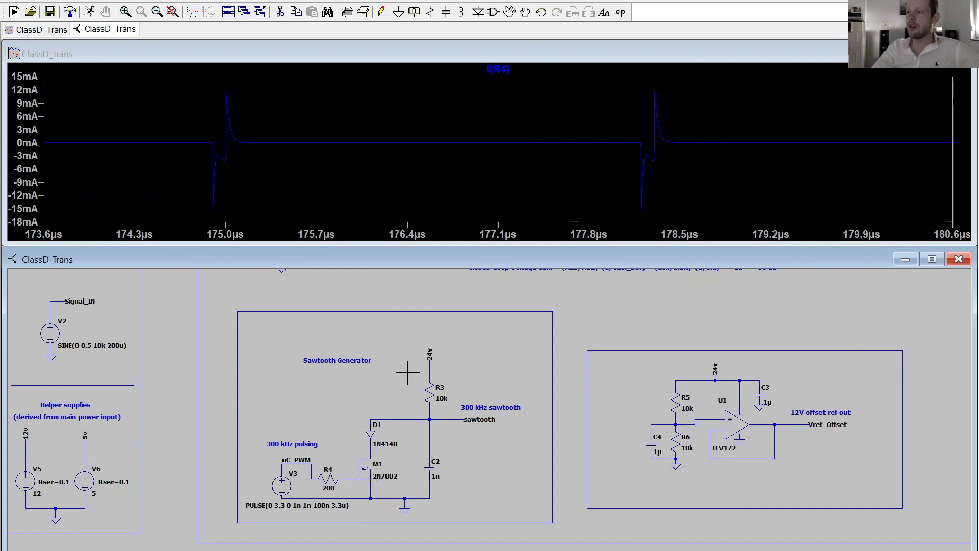
Plot the sawtooth node voltage in place of the R4 current and overlay the uC_PWM voltage.
{"action": "left_click", "coordinate": [430, 418]}
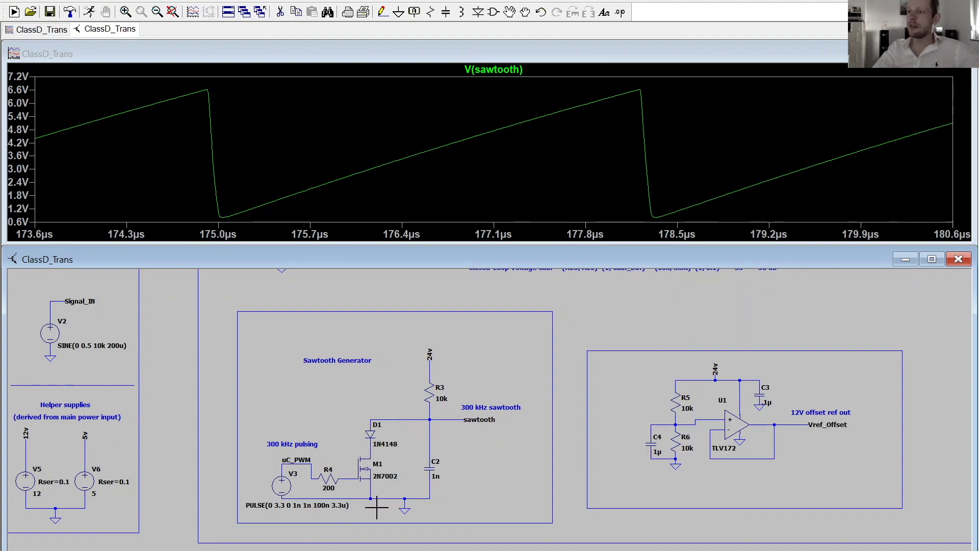
{"action": "left_click", "coordinate": [301, 458]}
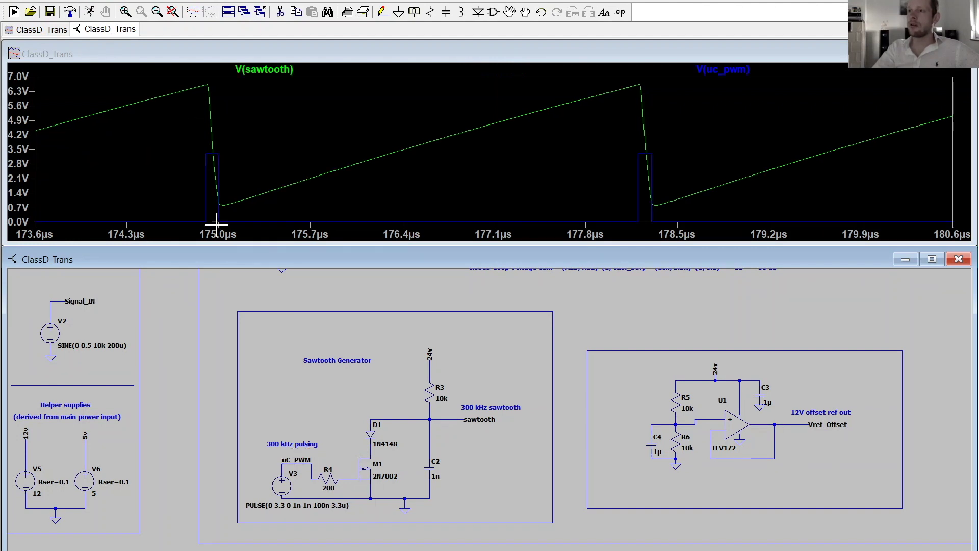
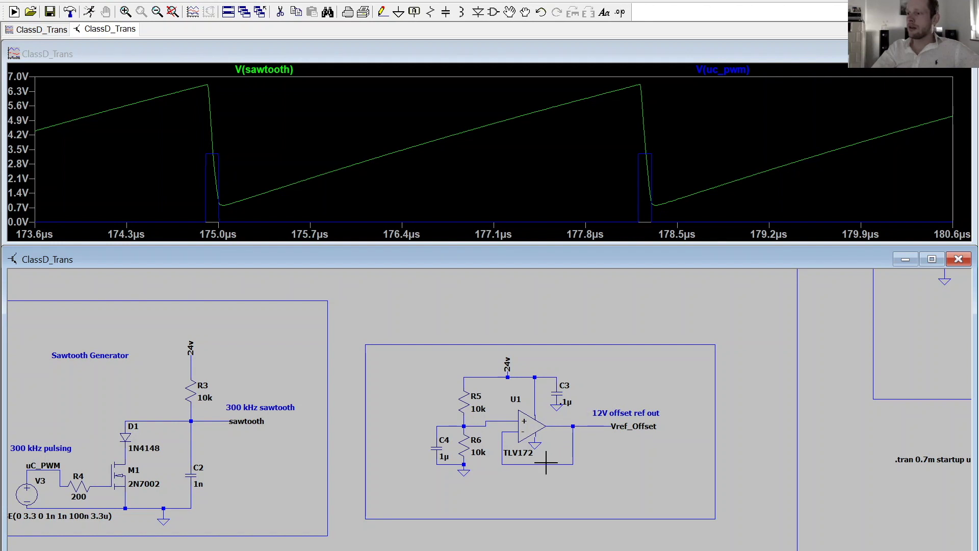
Plot only the Vref_Offset voltage at the output of buffer U1 and fit the plot to the full time range.
{"action": "left_click", "coordinate": [578, 425]}
{"action": "right_click", "coordinate": [500, 181]}
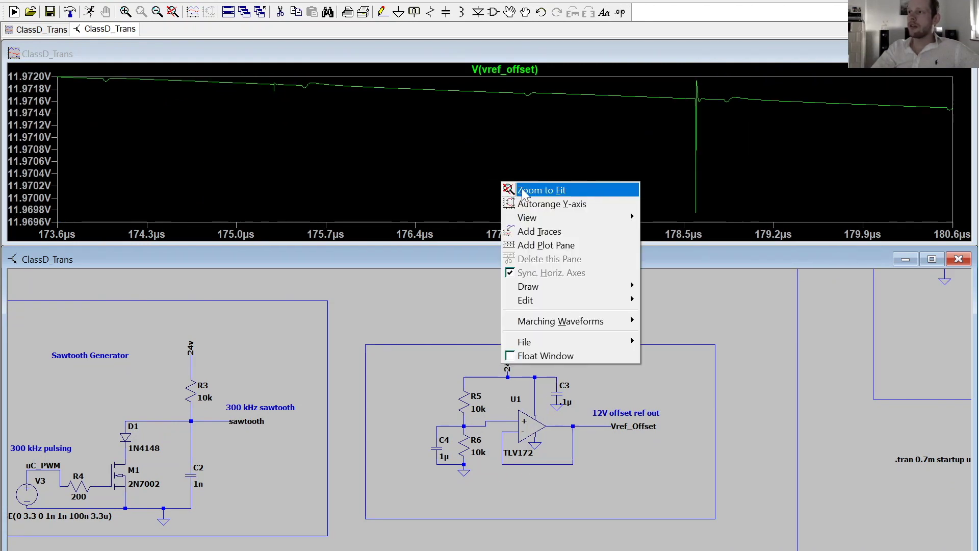
{"action": "left_click", "coordinate": [515, 188]}
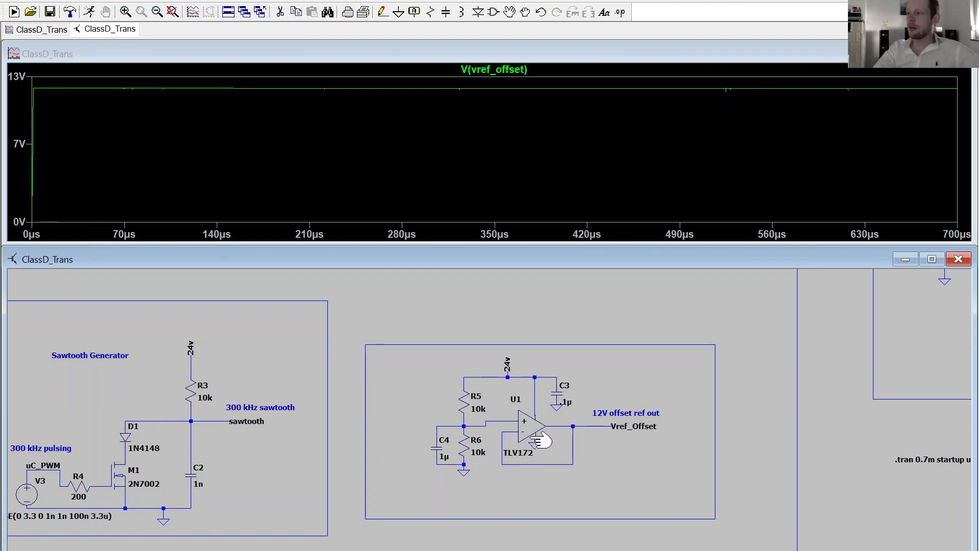
Plot only the Signal_IN voltage at the input of the Control Loop section.
{"action": "key", "text": "F3"}
{"action": "key", "text": "space"}
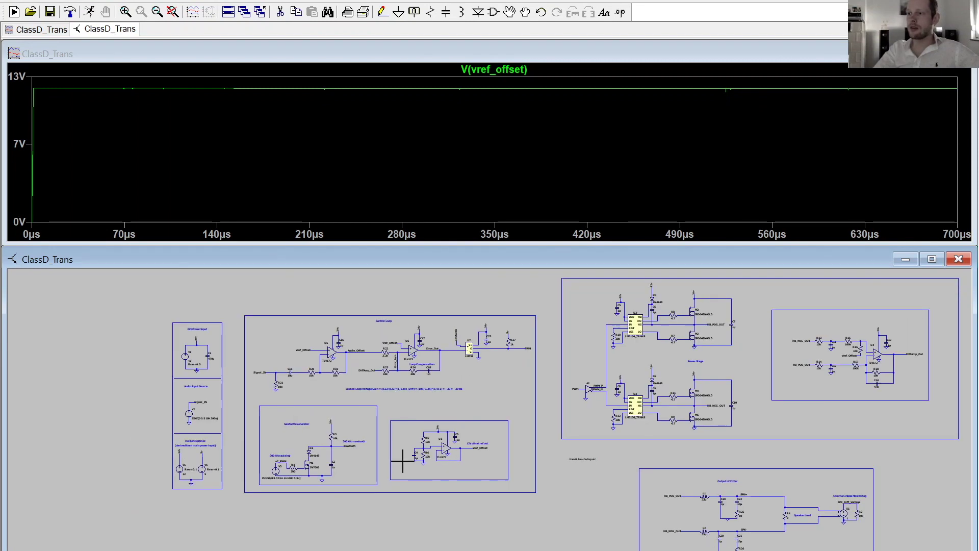
{"action": "scroll", "coordinate": [298, 336], "scroll_direction": "up", "scroll_amount": 3}
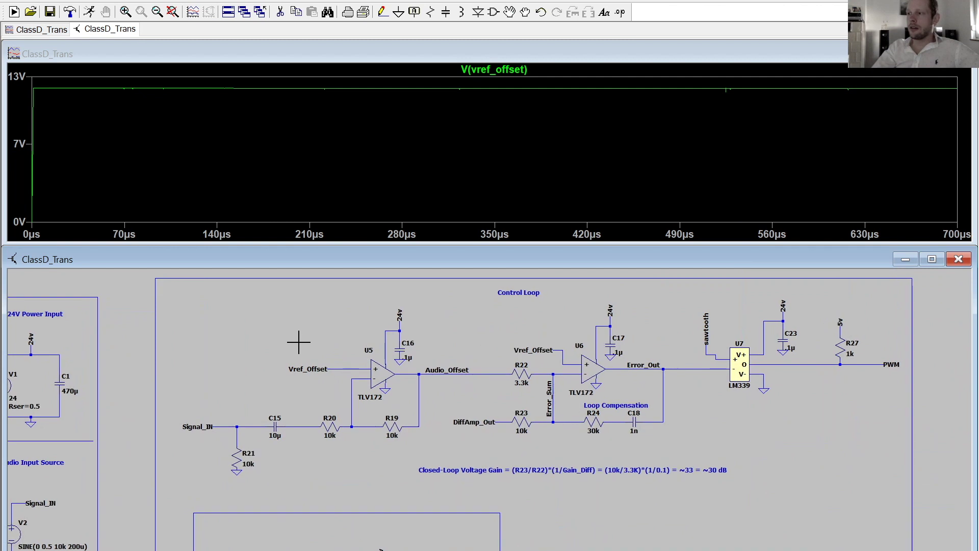
{"action": "scroll", "coordinate": [296, 346], "scroll_direction": "up", "scroll_amount": 1}
{"action": "scroll", "coordinate": [296, 346], "scroll_direction": "up", "scroll_amount": 1}
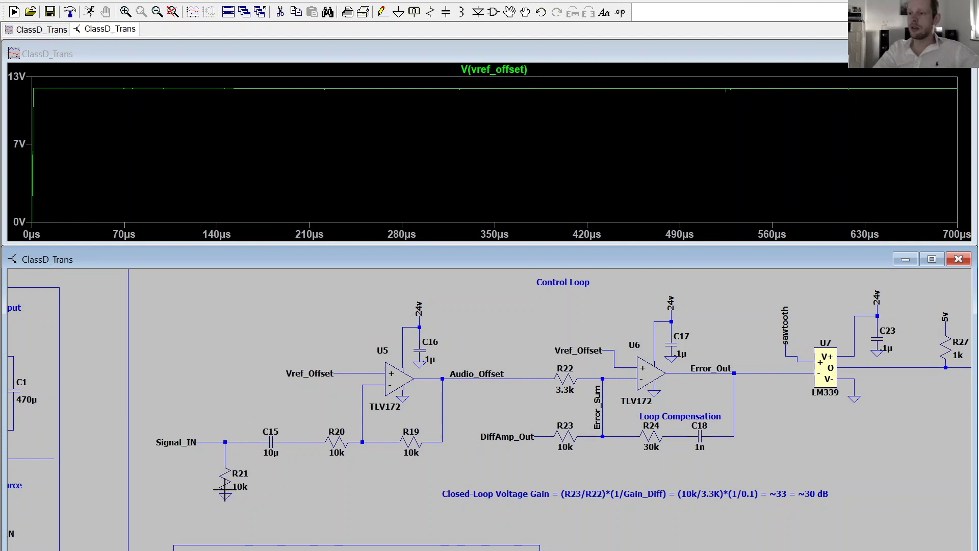
{"action": "left_click", "coordinate": [236, 440]}
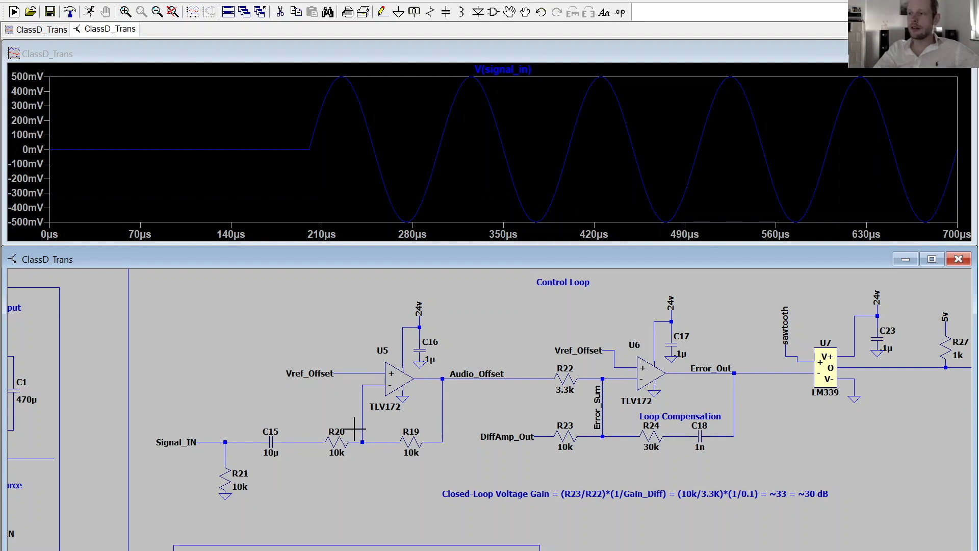
Plot only the Vref_Offset voltage at op-amp U5's non-inverting input and overlay the voltage at its inverting input.
{"action": "left_click", "coordinate": [365, 373]}
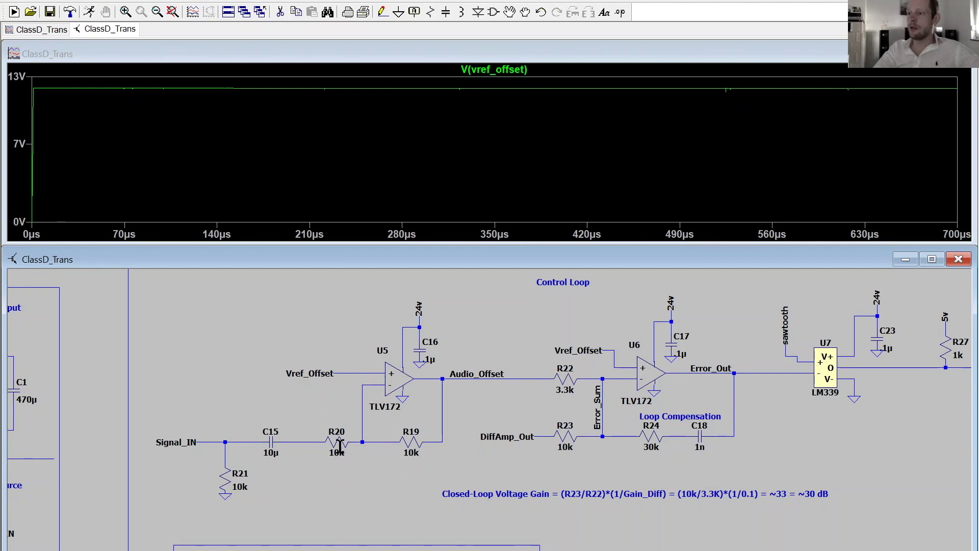
{"action": "left_click", "coordinate": [380, 378]}
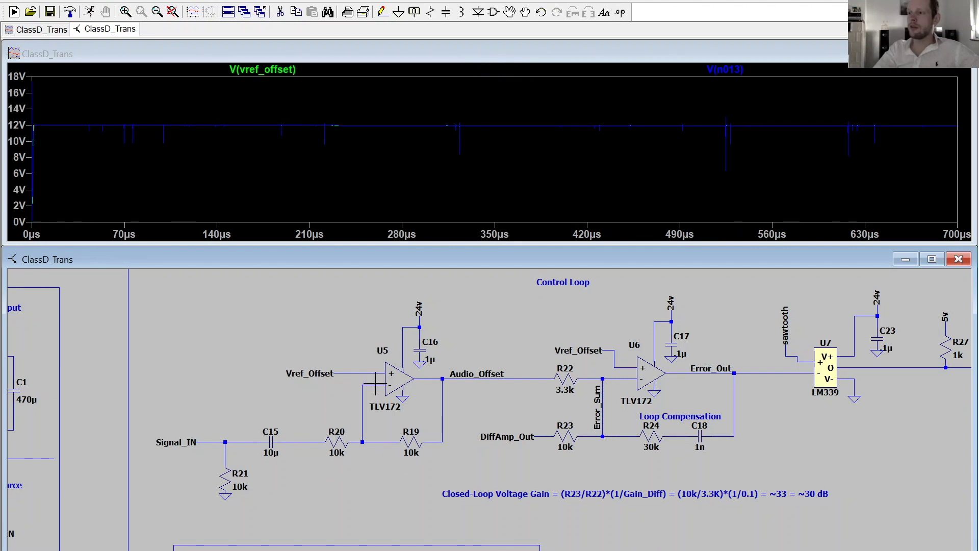
Plot only the Audio_Offset voltage at U5's output, measure its peak-to-peak swing, and restore the full time range.
{"action": "left_click", "coordinate": [445, 377]}
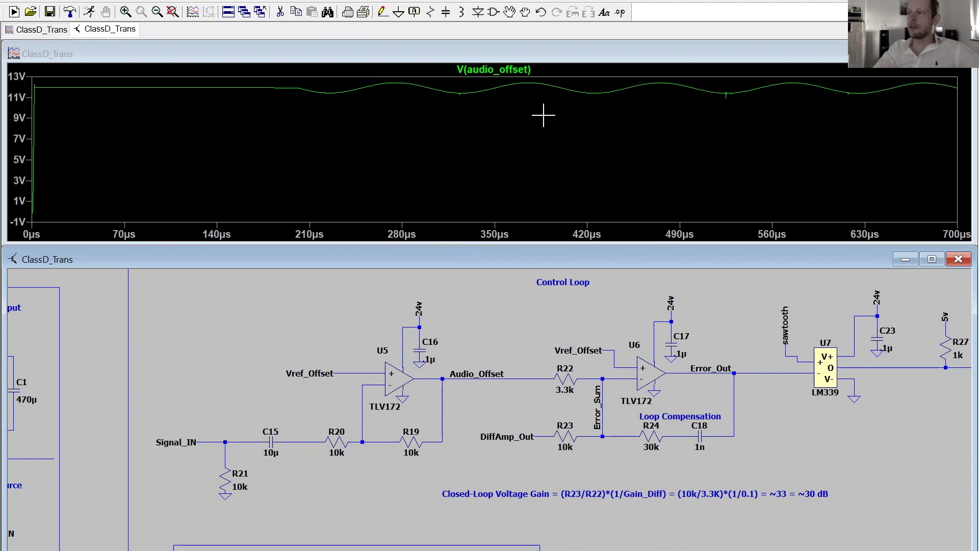
{"action": "left_click_drag", "start_coordinate": [438, 113], "coordinate": [842, 65]}
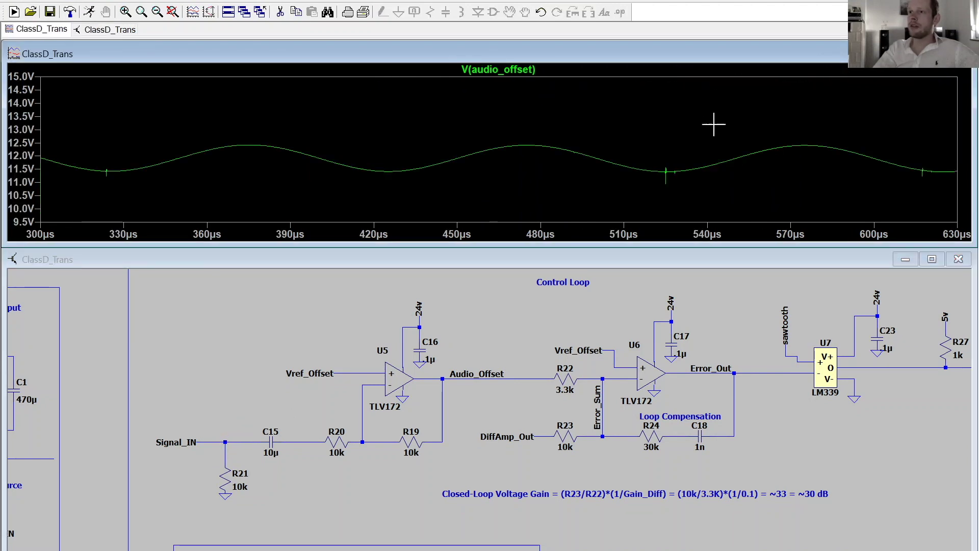
{"action": "left_click_drag", "start_coordinate": [249, 138], "coordinate": [663, 185]}
{"action": "left_click_drag", "start_coordinate": [70, 103], "coordinate": [459, 177]}
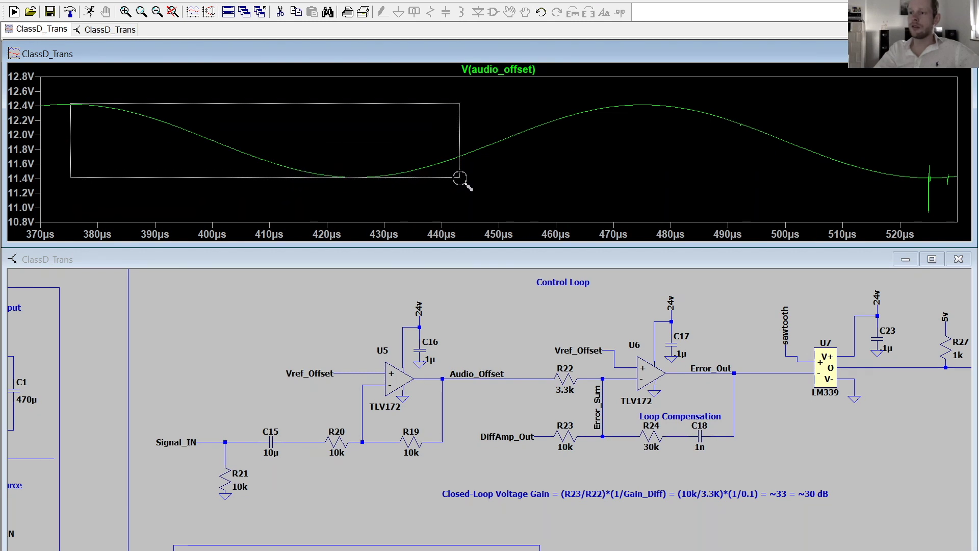
{"action": "left_click_drag", "start_coordinate": [459, 178], "coordinate": [459, 175]}
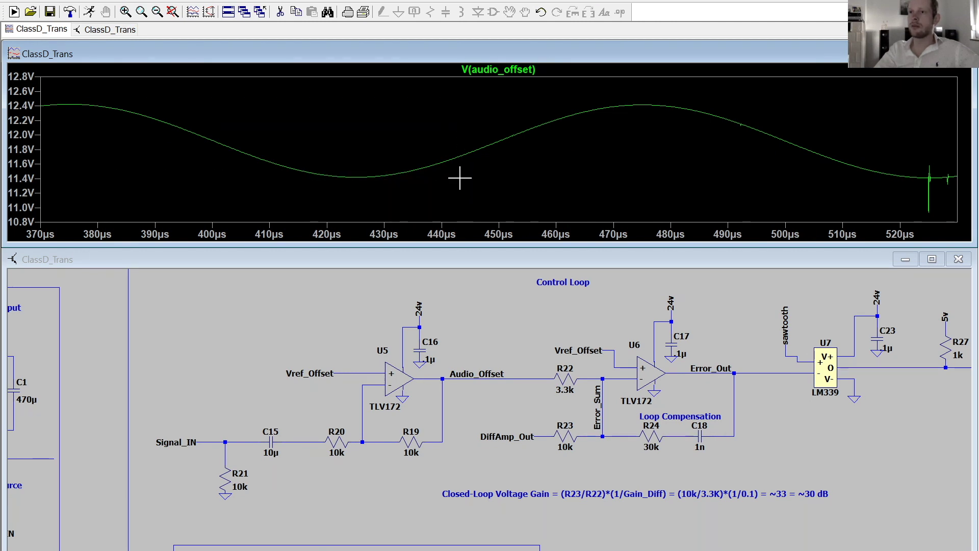
{"action": "right_click", "coordinate": [461, 179]}
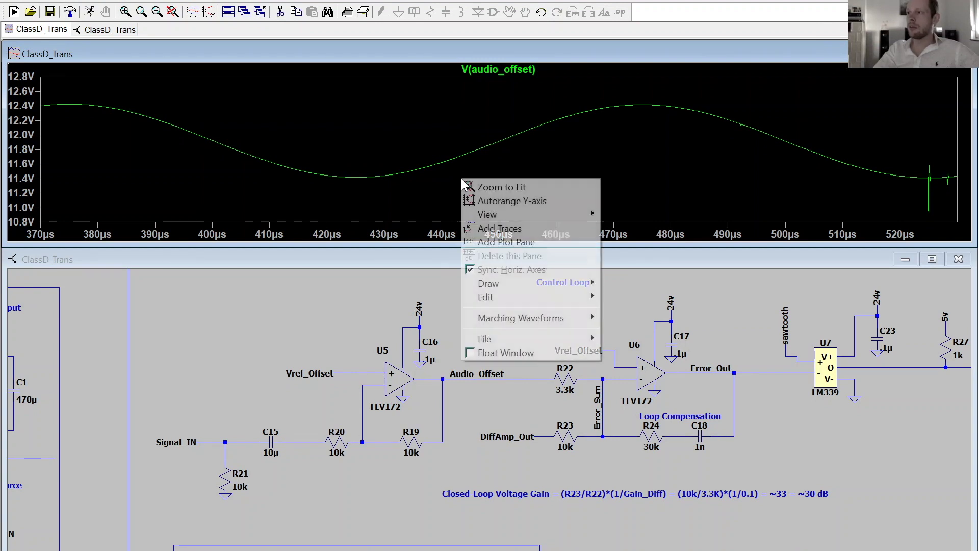
{"action": "left_click", "coordinate": [490, 187]}
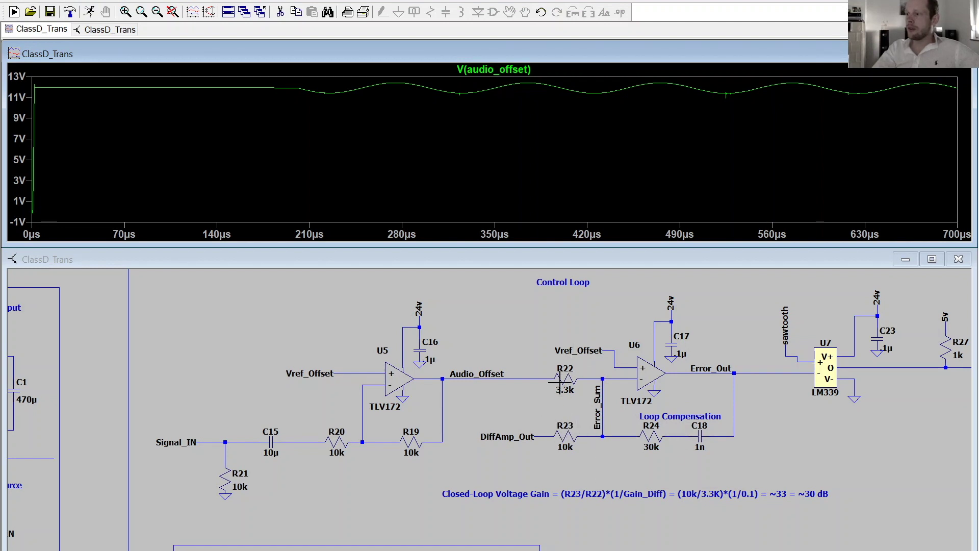
Plot only the sawtooth voltage at comparator U7's input and enlarge the range from about 280 to 368 µs.
{"action": "left_click_drag", "start_coordinate": [565, 377], "coordinate": [580, 384]}
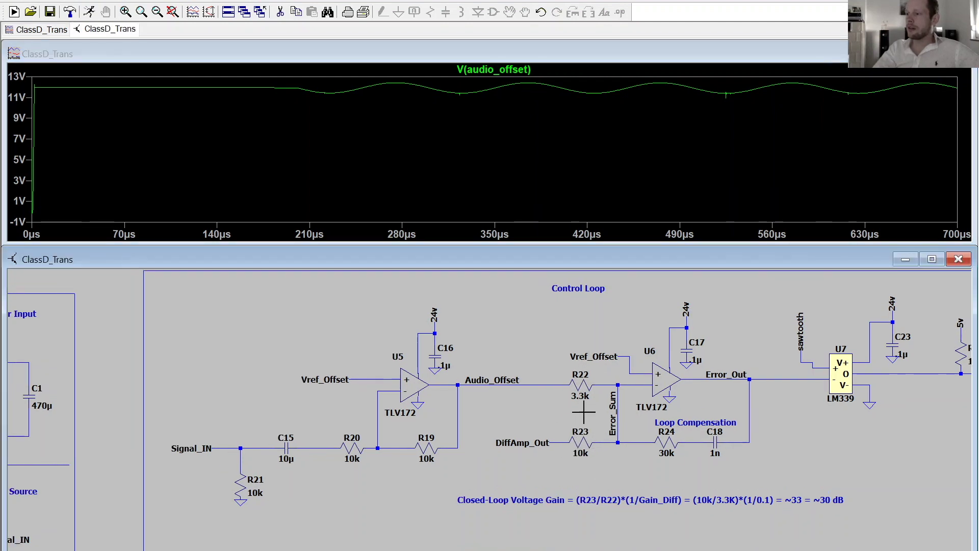
{"action": "left_click_drag", "start_coordinate": [589, 418], "coordinate": [438, 394]}
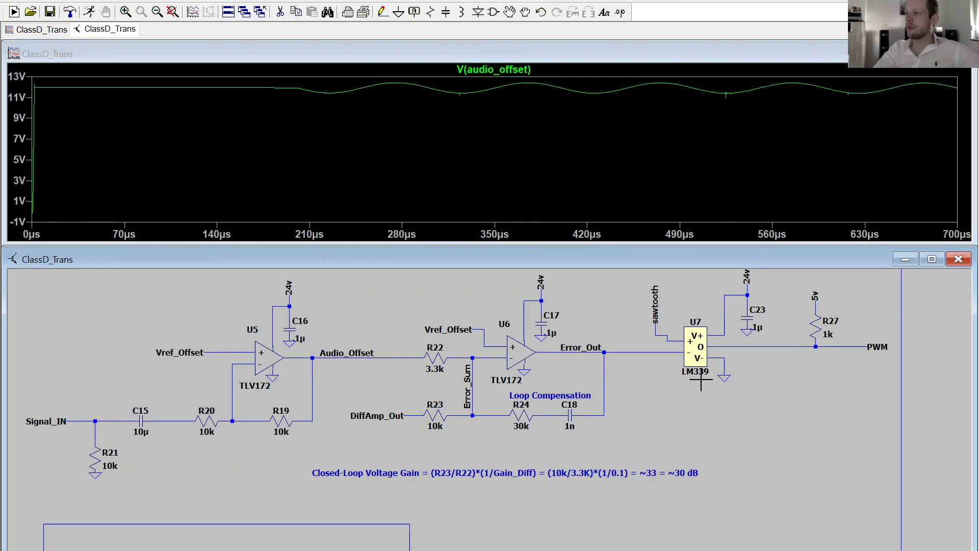
{"action": "left_click", "coordinate": [671, 341]}
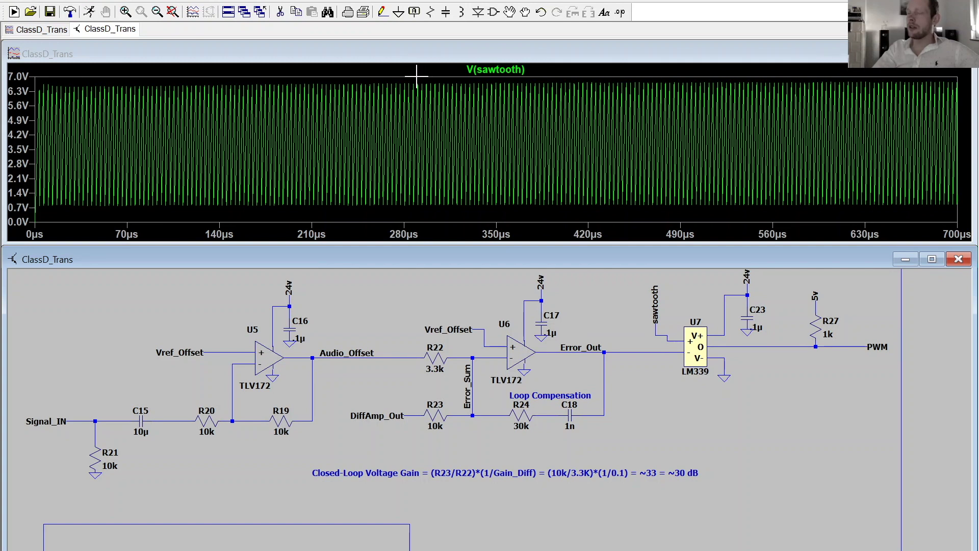
{"action": "left_click_drag", "start_coordinate": [410, 74], "coordinate": [520, 220]}
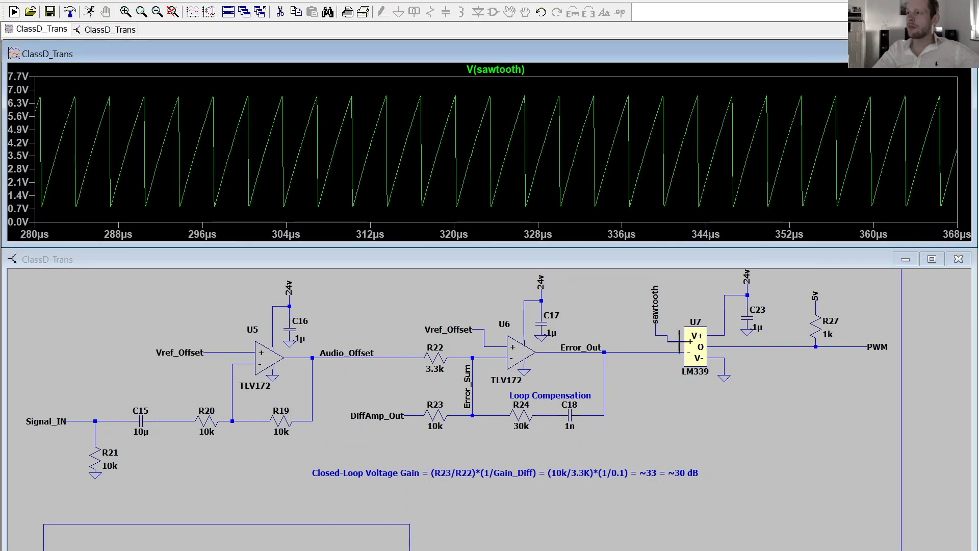
Overlay the Error_Out voltage on the sawtooth and show both from about 70 to 200 µs.
{"action": "left_click", "coordinate": [663, 352]}
{"action": "right_click", "coordinate": [394, 149]}
{"action": "left_click", "coordinate": [413, 155]}
{"action": "mouse_move", "coordinate": [135, 163]}
{"action": "left_mouse_down"}
{"action": "mouse_move", "coordinate": [207, 175]}
{"action": "mouse_move", "coordinate": [293, 225]}
{"action": "left_mouse_up"}
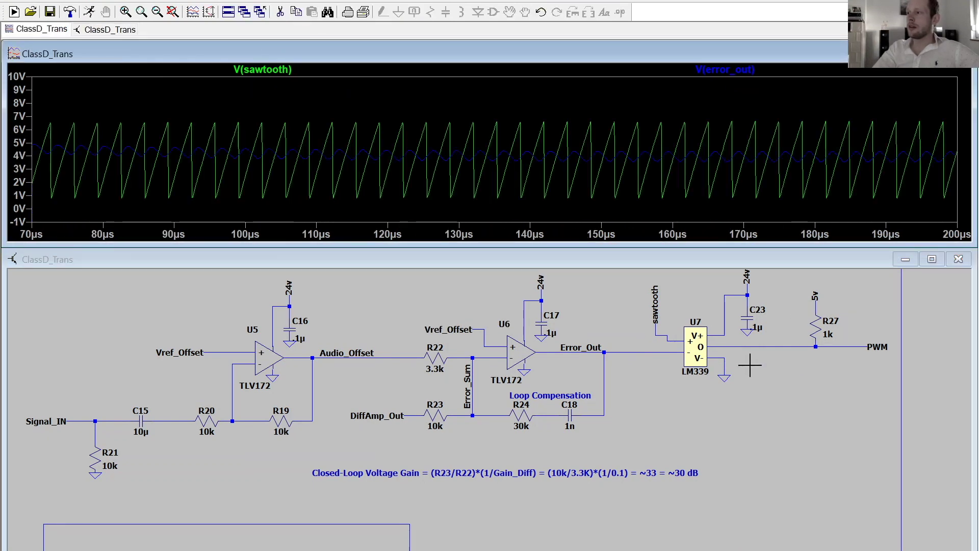
Overlay the PWM voltage at U7's output, enlarge about 270 to 600 µs, and keep only the PWM trace plotted.
{"action": "left_click", "coordinate": [724, 348]}
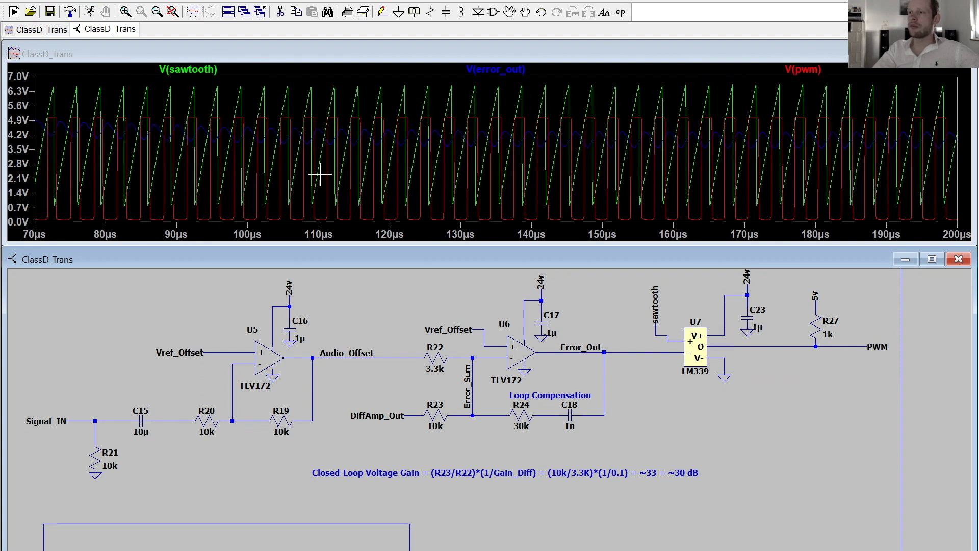
{"action": "right_click", "coordinate": [304, 141]}
{"action": "left_click", "coordinate": [321, 151]}
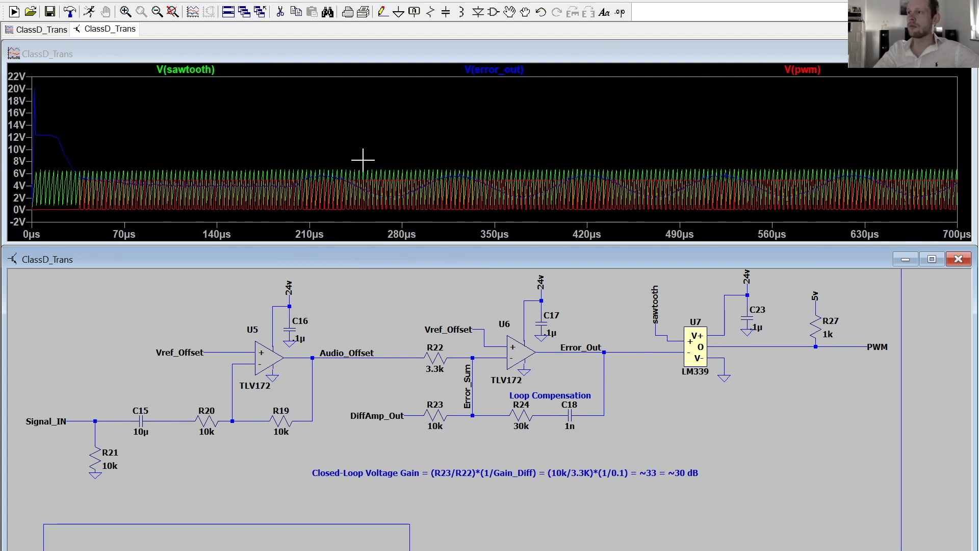
{"action": "left_click_drag", "start_coordinate": [388, 136], "coordinate": [810, 228]}
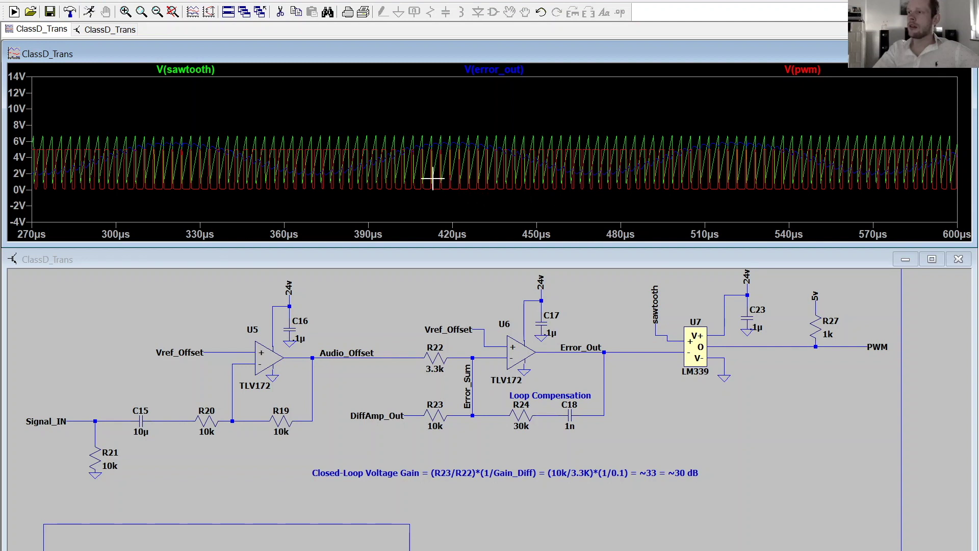
{"action": "left_click", "coordinate": [783, 345]}
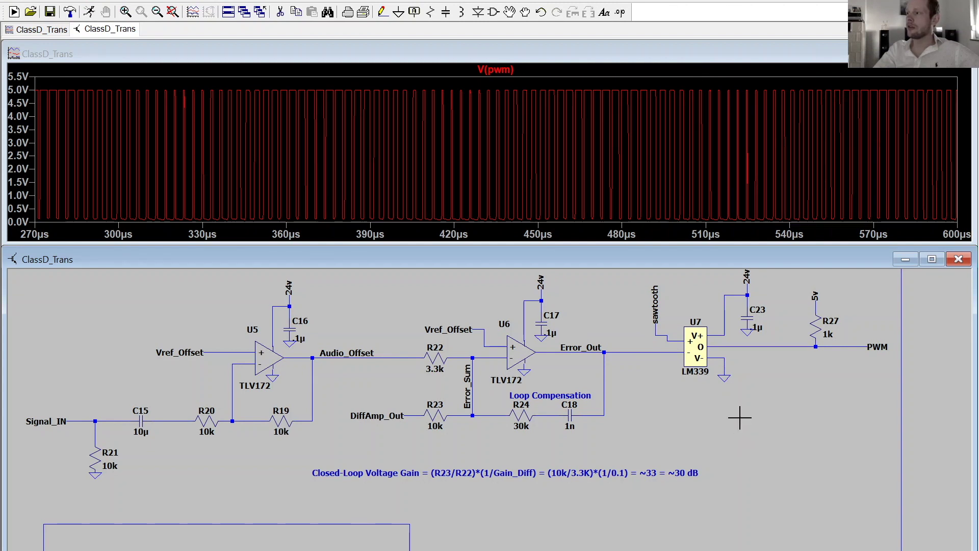
Plot only the PWM_P voltage at the IN pin of gate driver U2 in the Power Stage.
{"action": "right_click", "coordinate": [666, 423]}
{"action": "key", "text": "ctrl+b"}
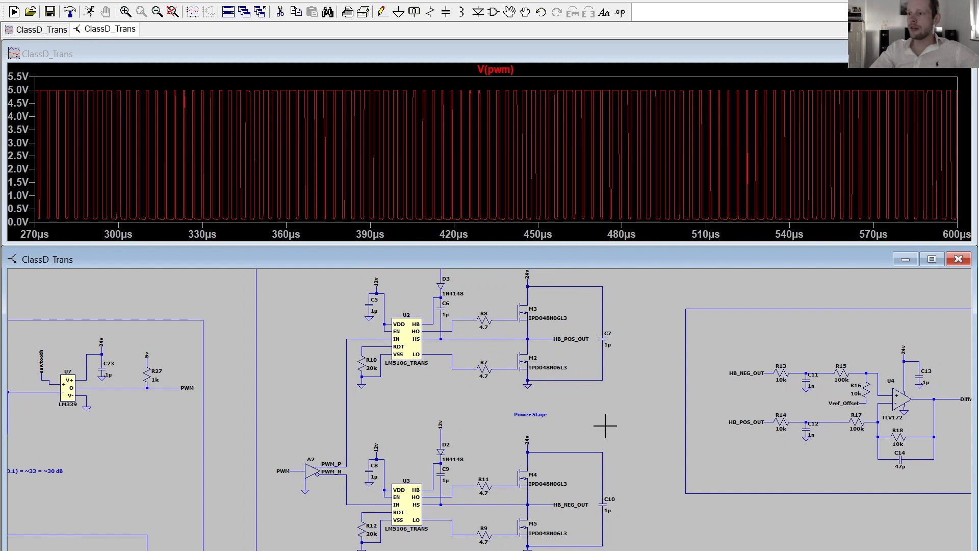
{"action": "scroll", "coordinate": [404, 306], "scroll_direction": "up", "scroll_amount": 3}
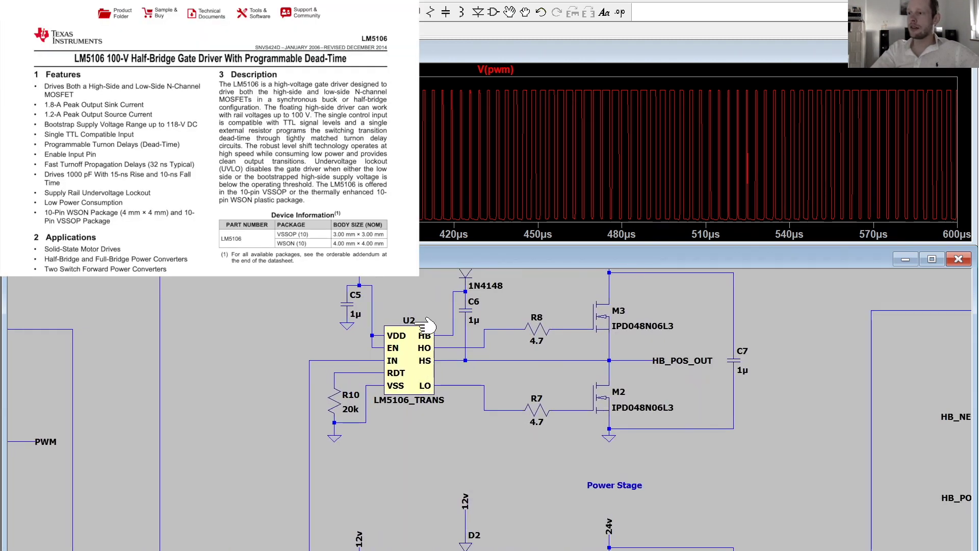
{"action": "scroll", "coordinate": [431, 339], "scroll_direction": "down", "scroll_amount": 4}
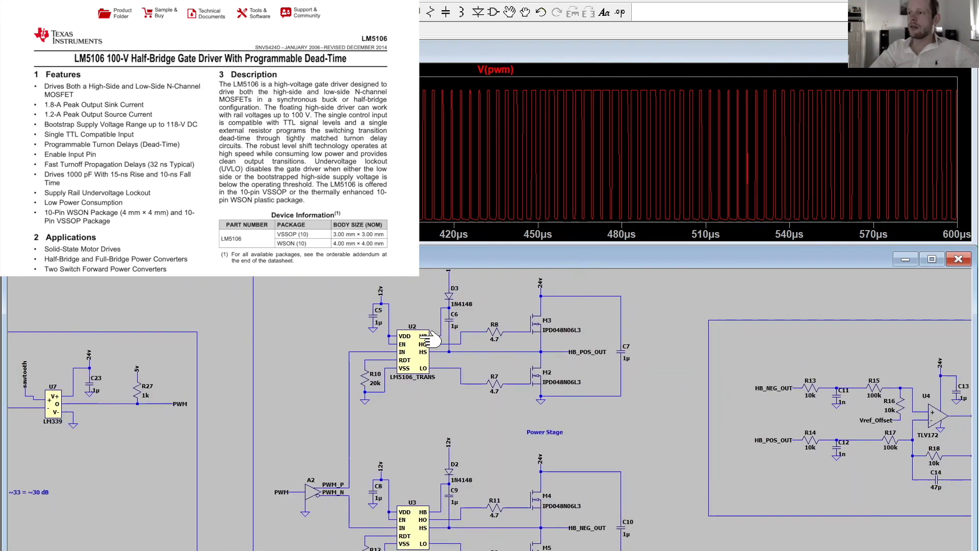
{"action": "scroll", "coordinate": [438, 296], "scroll_direction": "up", "scroll_amount": 3}
{"action": "scroll", "coordinate": [438, 296], "scroll_direction": "up", "scroll_amount": 1}
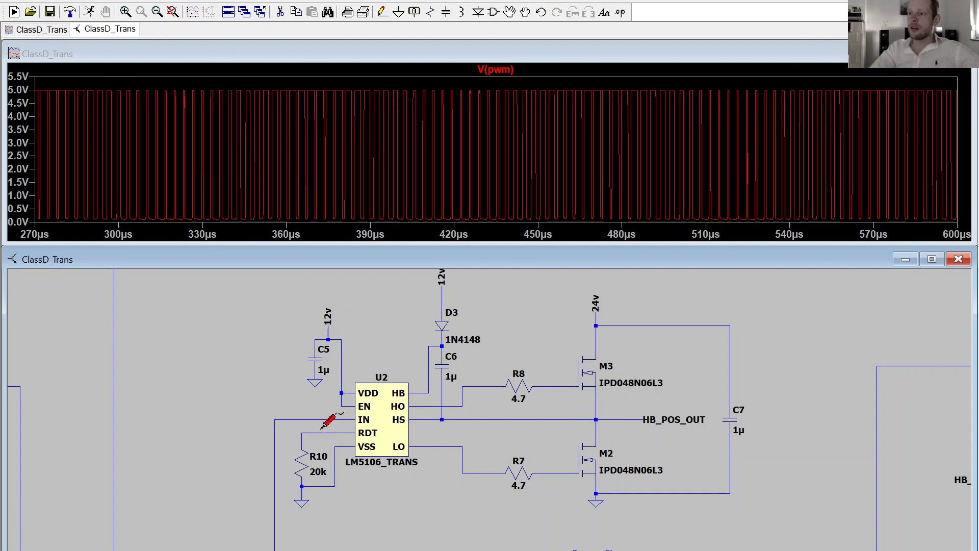
{"action": "left_click", "coordinate": [307, 419]}
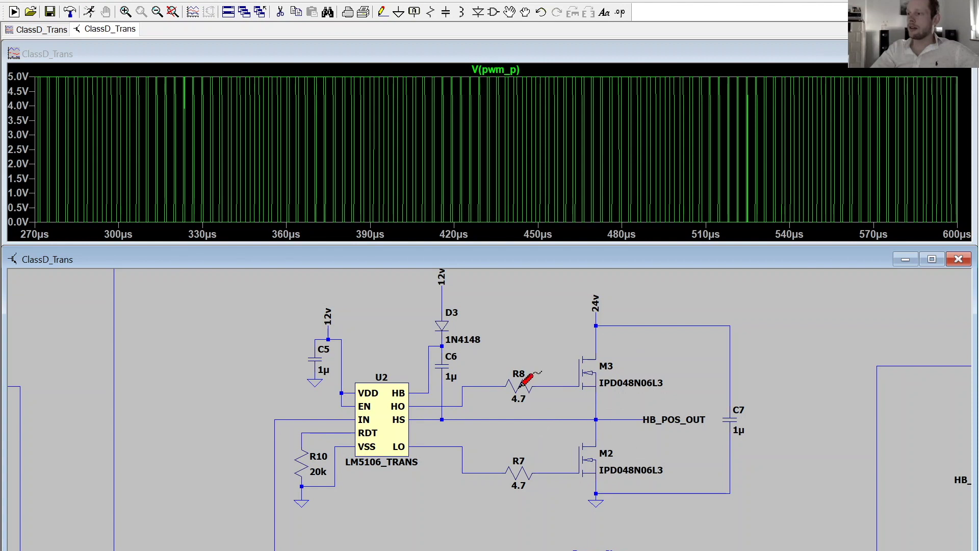
Overlay the HB_POS_OUT half-bridge voltage on PWM_P and enlarge the range from about 369 to 477 µs.
{"action": "left_click", "coordinate": [606, 418]}
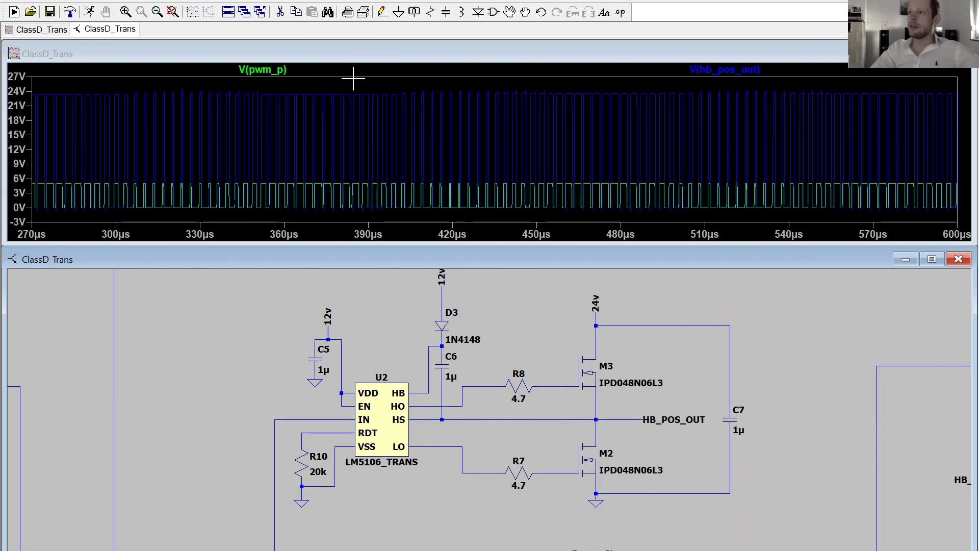
{"action": "left_click", "coordinate": [356, 76]}
{"action": "left_click_drag", "start_coordinate": [332, 80], "coordinate": [587, 232]}
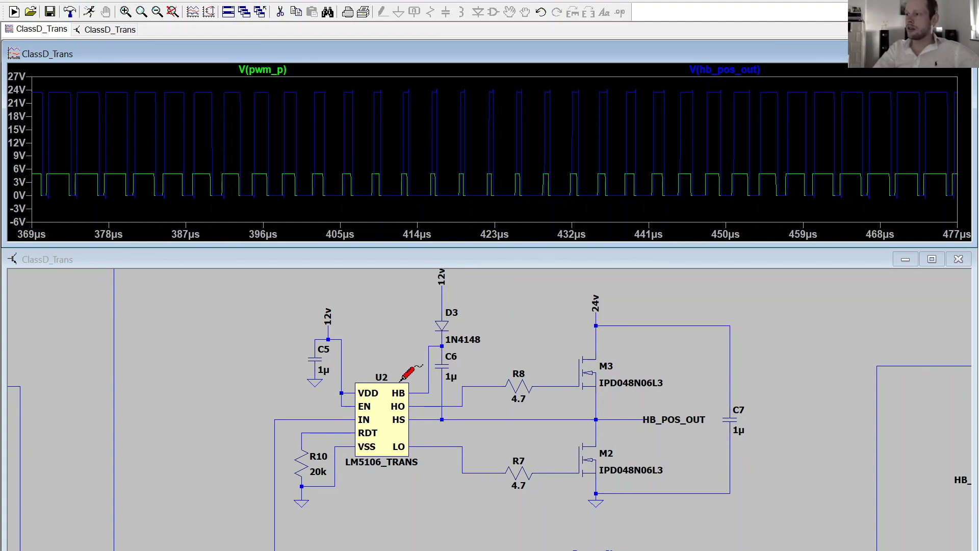
Plot only the HB_POS_OUT voltage, and add the PWM_P voltage back over it.
{"action": "left_click", "coordinate": [630, 418]}
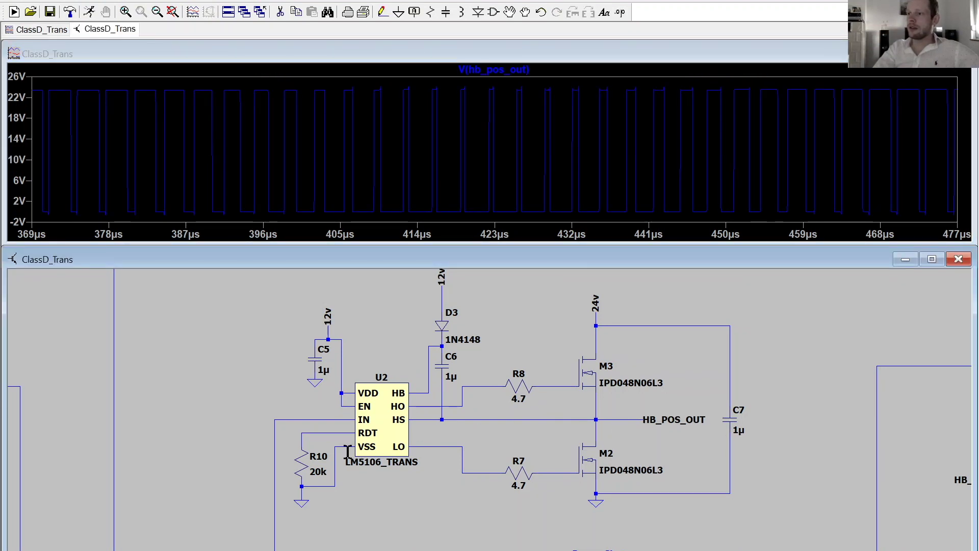
{"action": "left_click", "coordinate": [334, 420]}
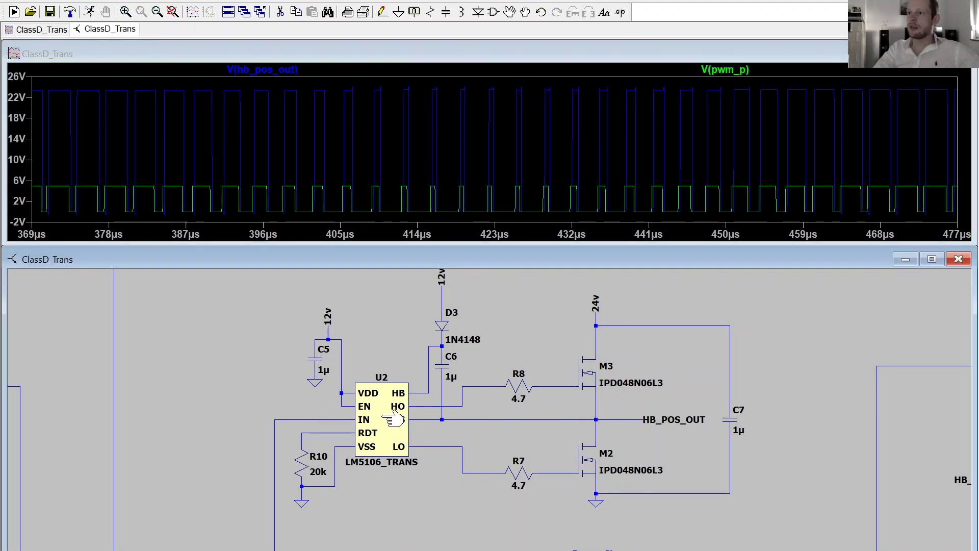
Overlay the PWM_N voltage from the inverting output of buffer A2 on the HB_POS_OUT and PWM_P traces.
{"action": "scroll", "coordinate": [393, 418], "scroll_direction": "down", "scroll_amount": 3}
{"action": "scroll", "coordinate": [335, 542], "scroll_direction": "up", "scroll_amount": 2}
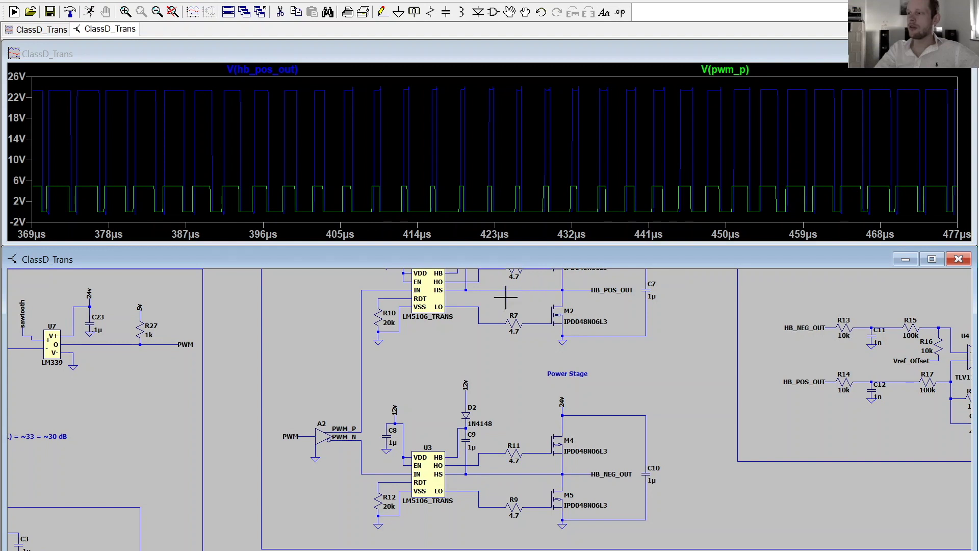
{"action": "left_click", "coordinate": [365, 447]}
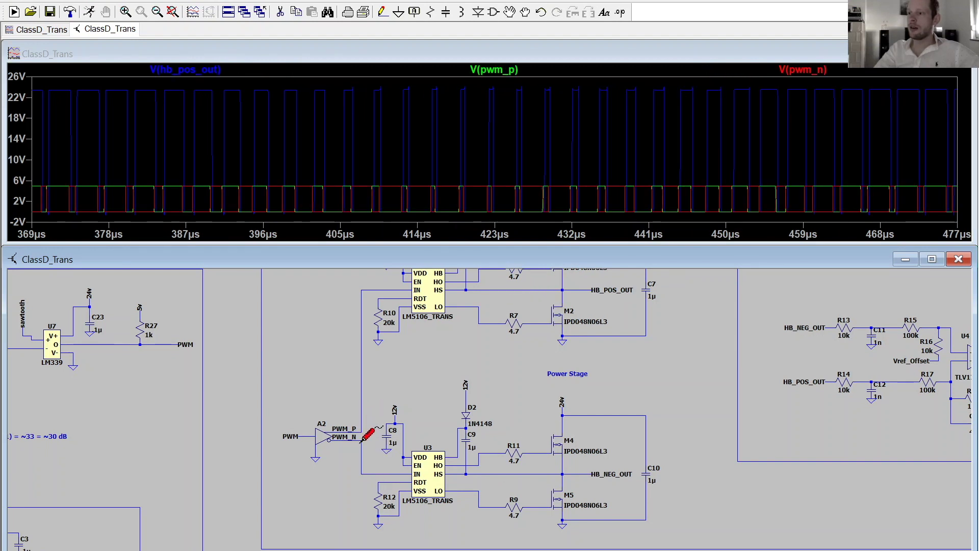
Plot only the complementary PWM_P and PWM_N voltages and enlarge the range from about 400 to 444 µs.
{"action": "left_click", "coordinate": [370, 430]}
{"action": "left_click", "coordinate": [360, 437]}
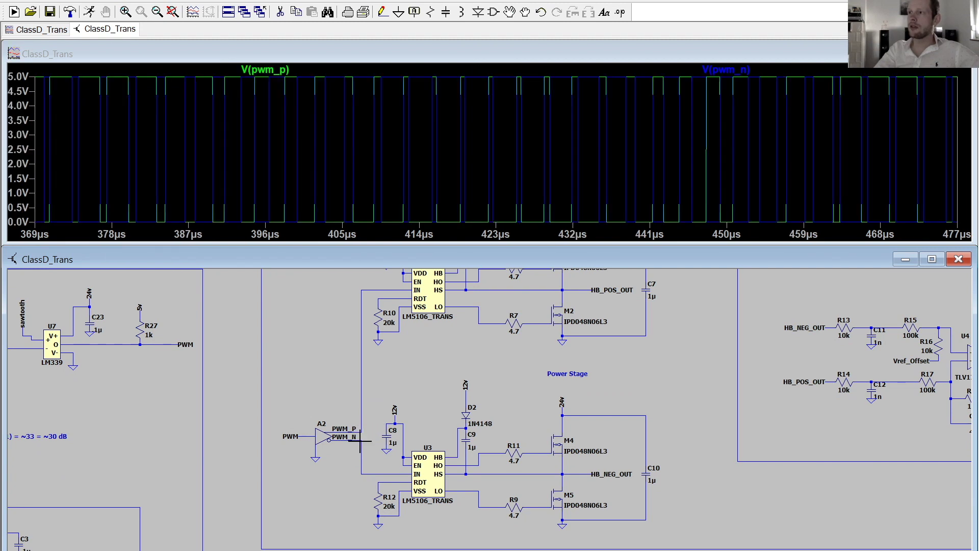
{"action": "left_click_drag", "start_coordinate": [328, 74], "coordinate": [623, 203]}
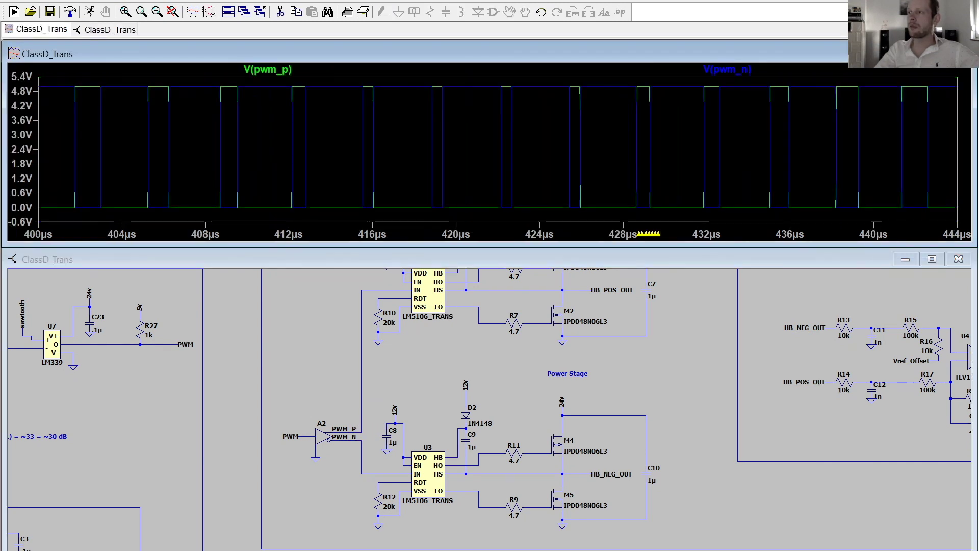
Probe the differential amplifier inputs at R14 and R13, plotting only the HB_POS_OUT and HB_NEG_OUT voltages.
{"action": "scroll", "coordinate": [592, 368], "scroll_direction": "down", "scroll_amount": 2}
{"action": "scroll", "coordinate": [881, 344], "scroll_direction": "up", "scroll_amount": 2}
{"action": "scroll", "coordinate": [888, 347], "scroll_direction": "up", "scroll_amount": 1}
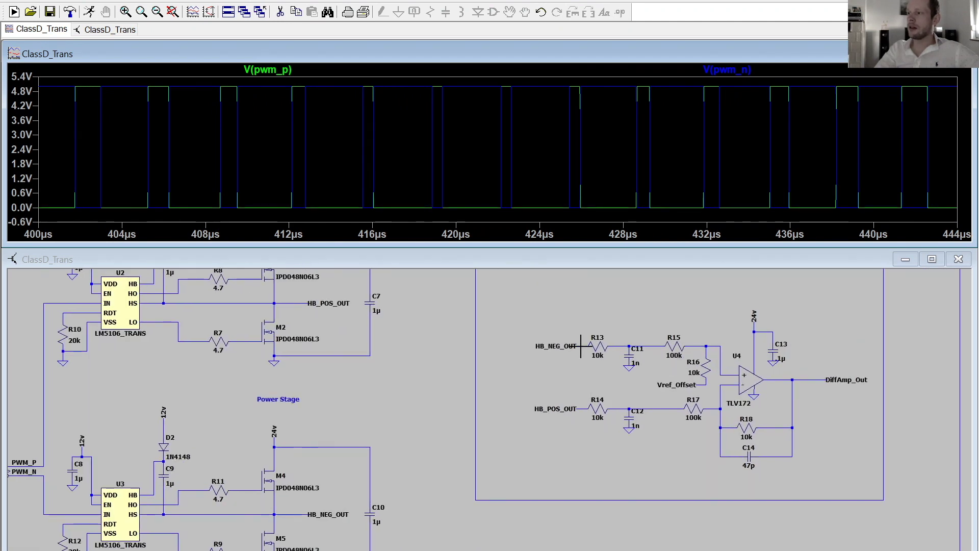
{"action": "left_click", "coordinate": [580, 346]}
{"action": "left_click", "coordinate": [580, 347]}
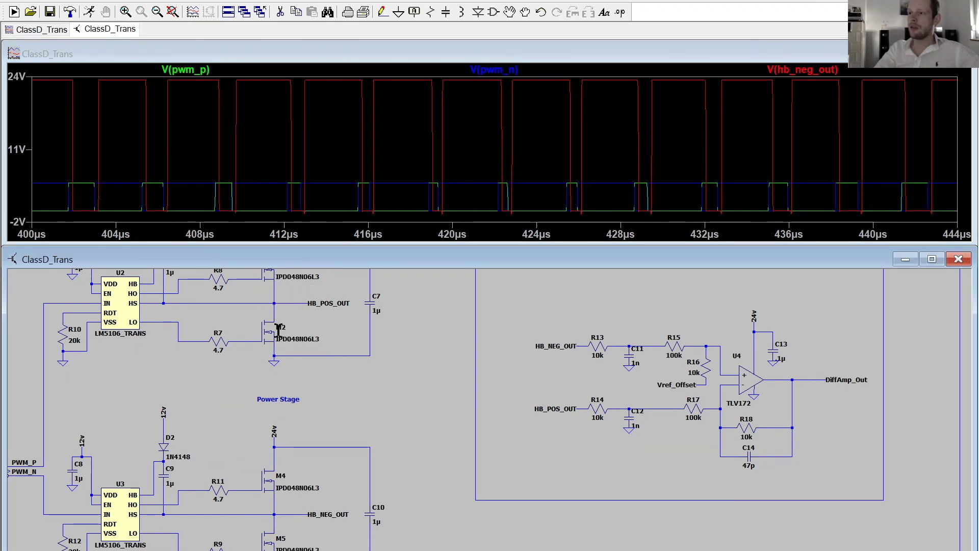
{"action": "left_click", "coordinate": [586, 407]}
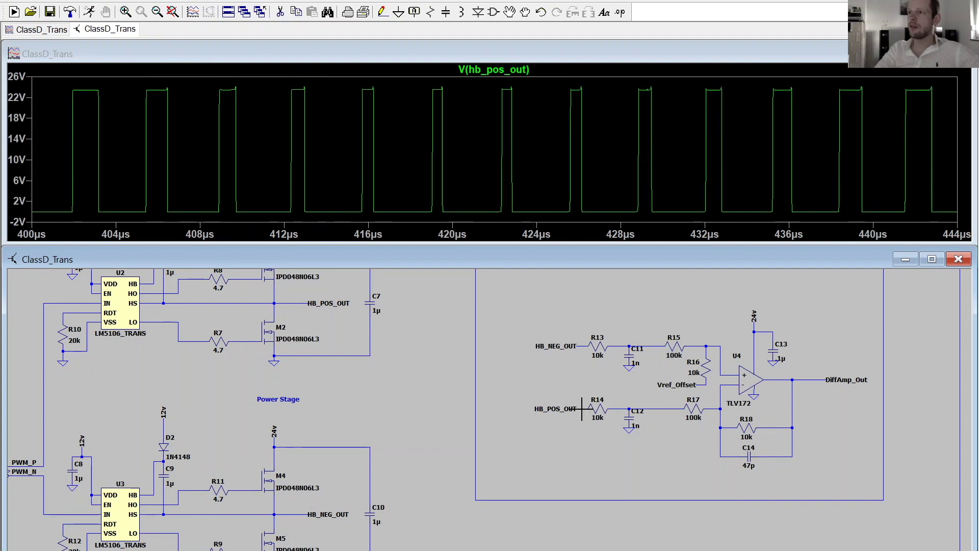
{"action": "left_click", "coordinate": [586, 346]}
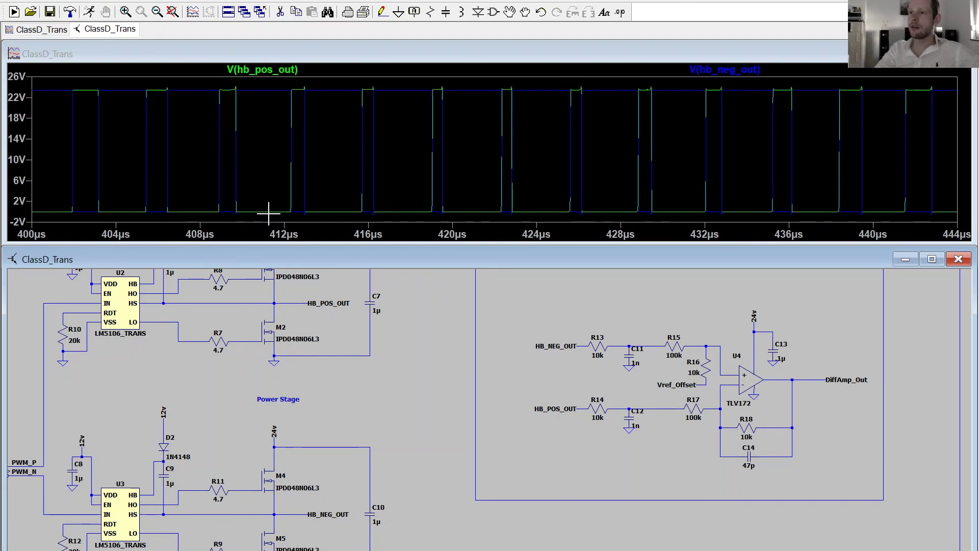
Plot only the filtered voltages at C11 and C12 over the full 0–700 µs range and overlay the DiffAmp_Out voltage.
{"action": "left_click", "coordinate": [632, 345]}
{"action": "left_click", "coordinate": [629, 346]}
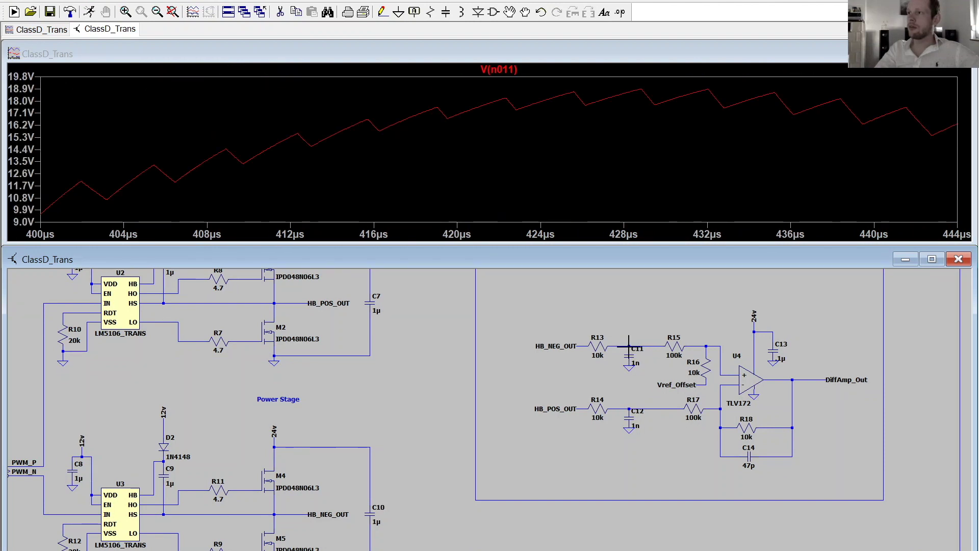
{"action": "left_click", "coordinate": [630, 408]}
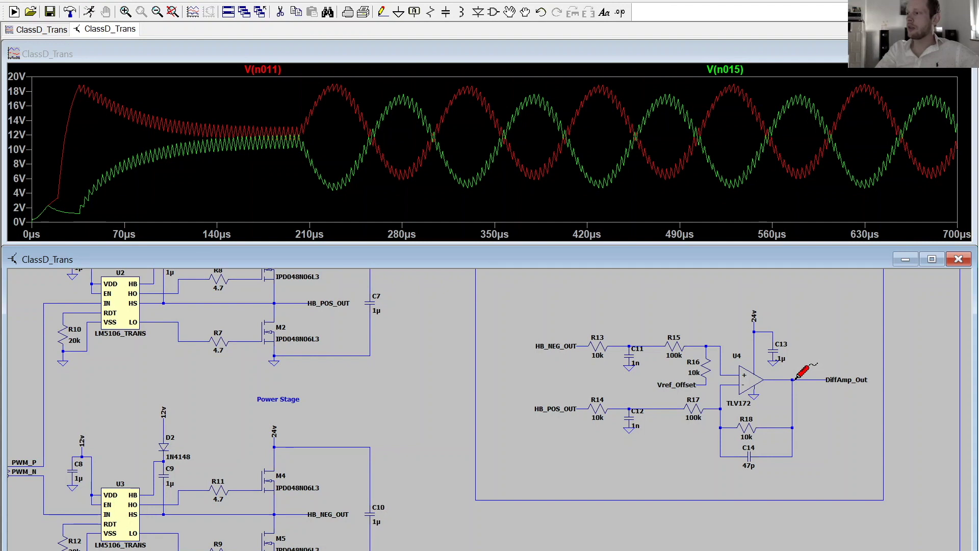
{"action": "scroll", "coordinate": [775, 449], "scroll_direction": "up", "scroll_amount": 1}
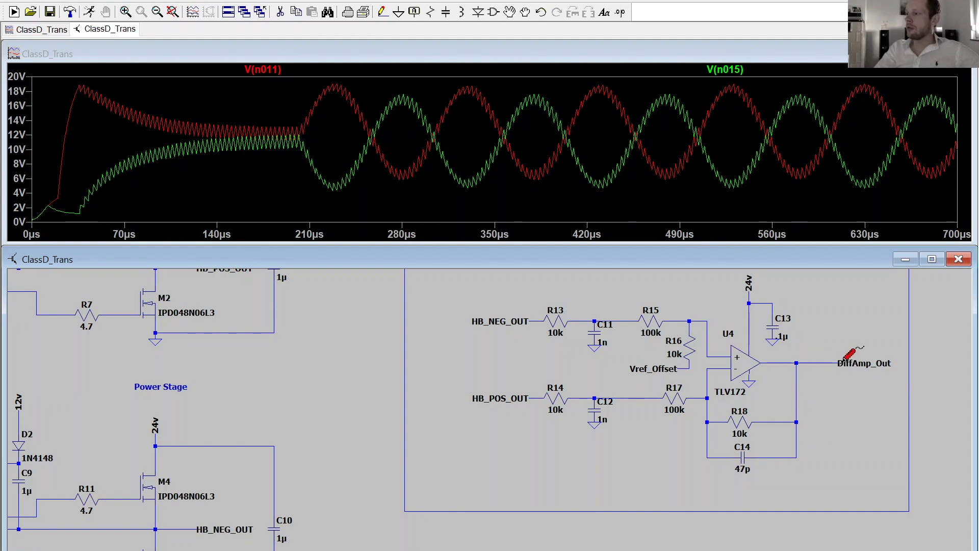
{"action": "left_click", "coordinate": [825, 361]}
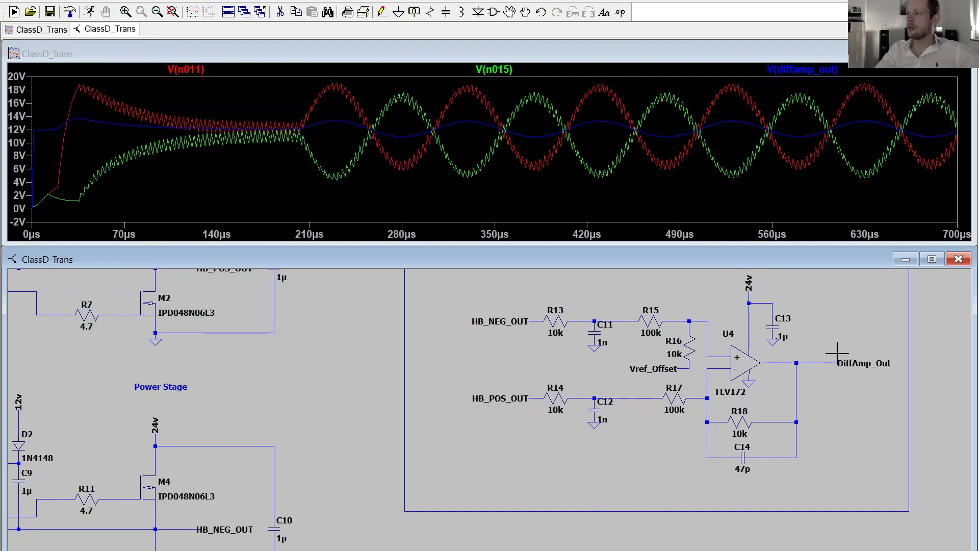
Plot only the SPK+ voltage from the Output LC Filter section and overlay the SPK- voltage on it.
{"action": "scroll", "coordinate": [813, 407], "scroll_direction": "down", "scroll_amount": 4}
{"action": "scroll", "coordinate": [812, 407], "scroll_direction": "down", "scroll_amount": 2}
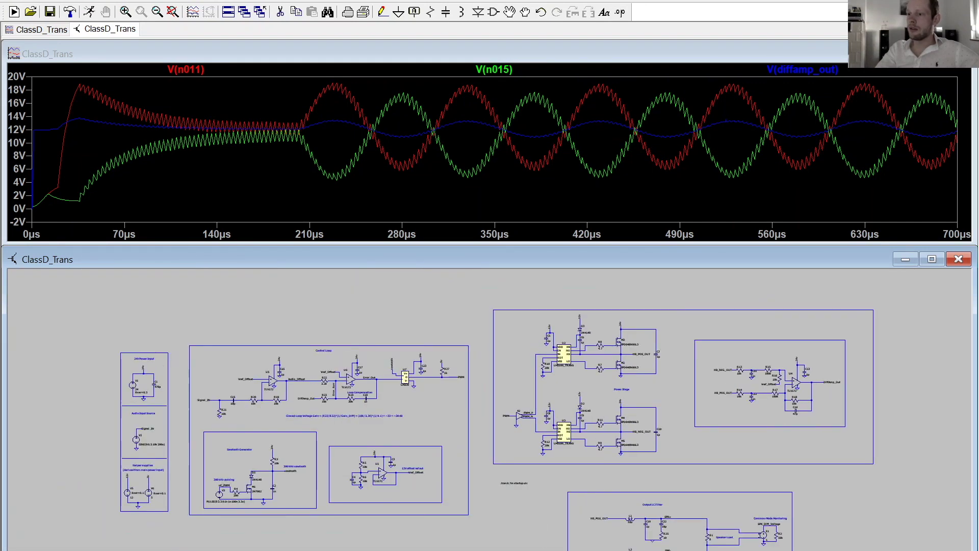
{"action": "scroll", "coordinate": [303, 395], "scroll_direction": "up", "scroll_amount": 3}
{"action": "scroll", "coordinate": [304, 396], "scroll_direction": "up", "scroll_amount": 2}
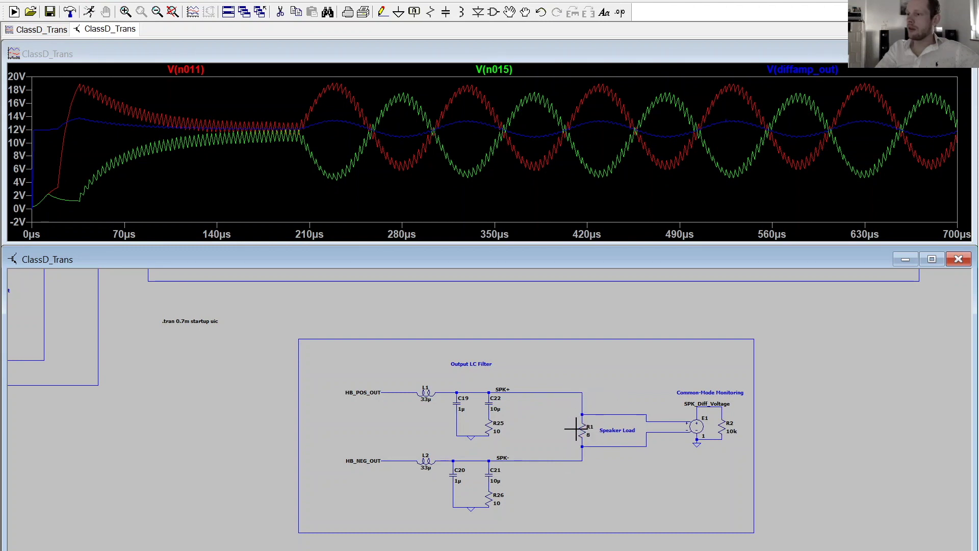
{"action": "left_click", "coordinate": [558, 392]}
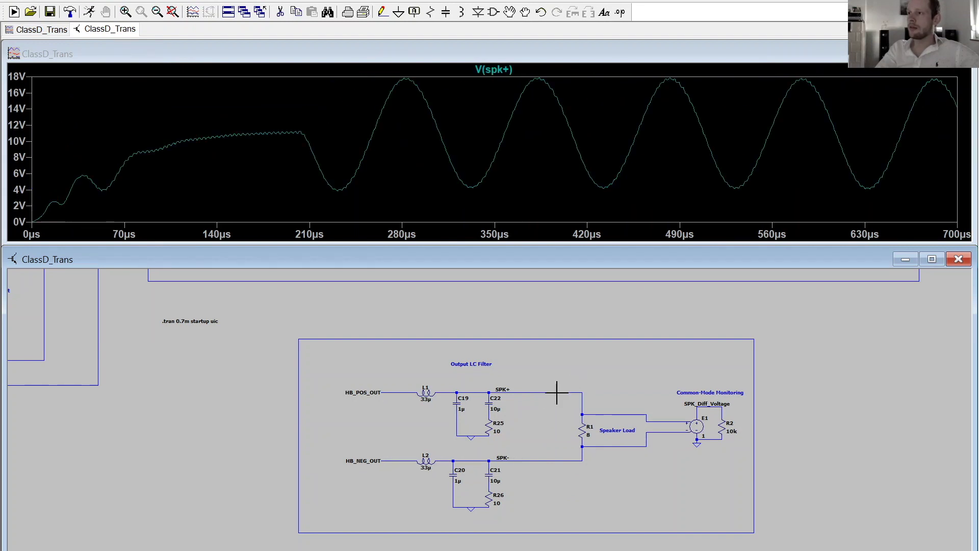
{"action": "left_click", "coordinate": [556, 459]}
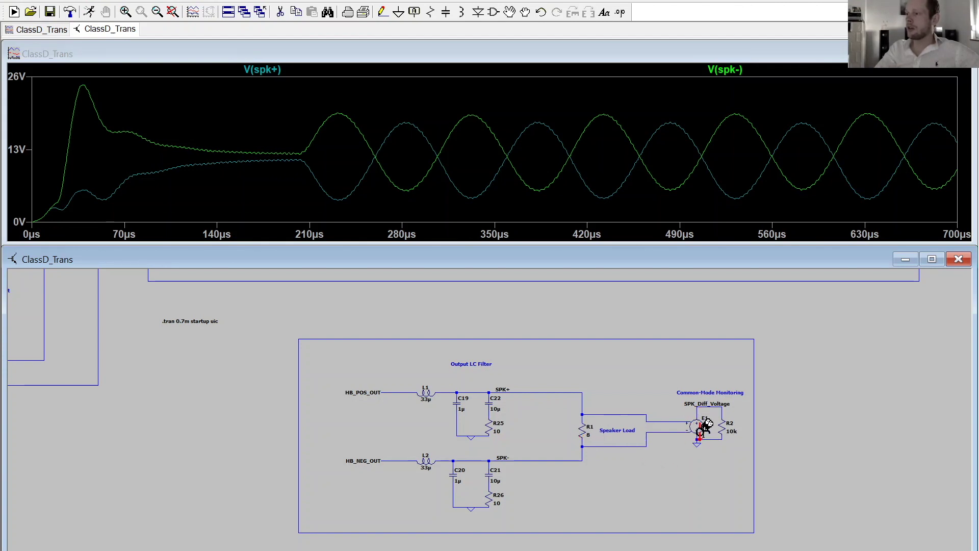
Plot only SPK_Diff_Voltage and enlarge its peak from about 471 to 498 µs to measure one ripple period.
{"action": "left_click", "coordinate": [696, 410]}
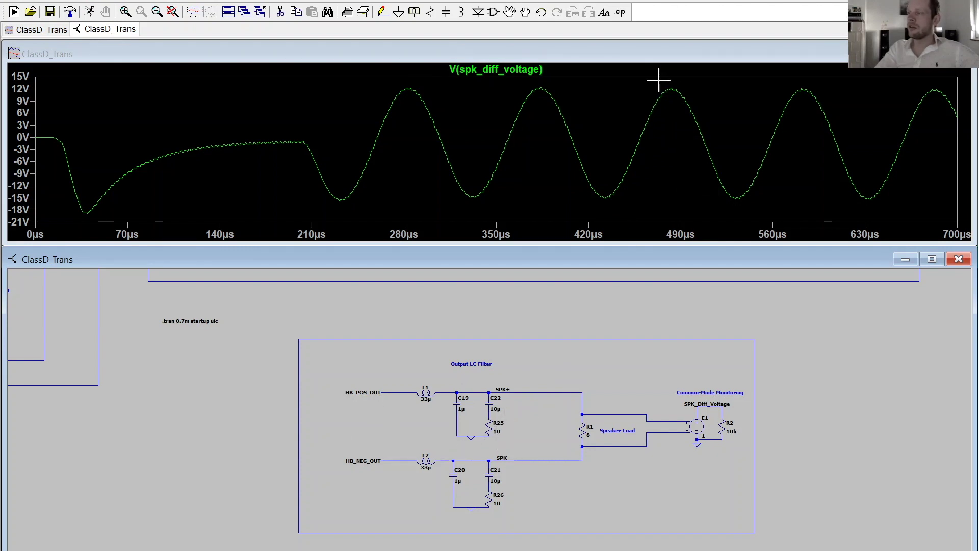
{"action": "left_click_drag", "start_coordinate": [659, 80], "coordinate": [690, 116]}
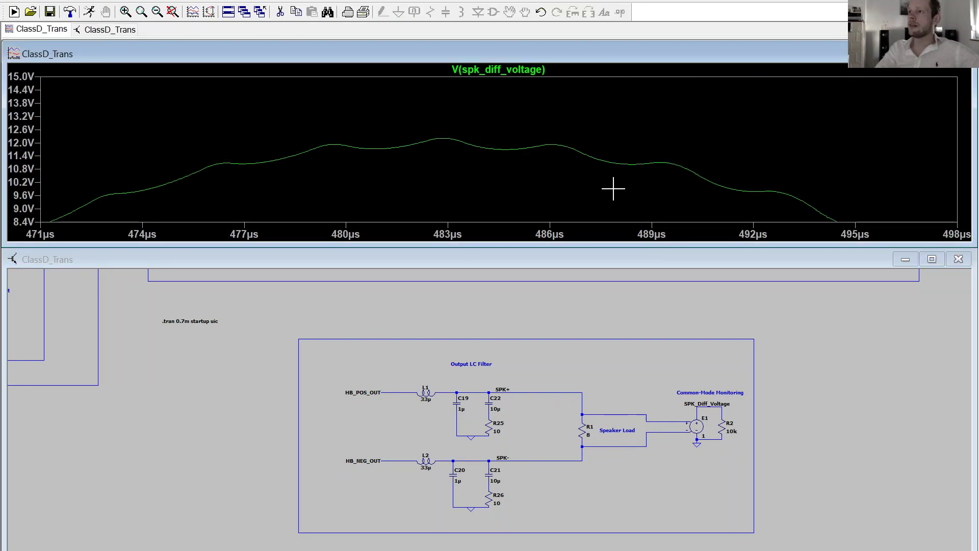
{"action": "left_click_drag", "start_coordinate": [443, 134], "coordinate": [557, 171]}
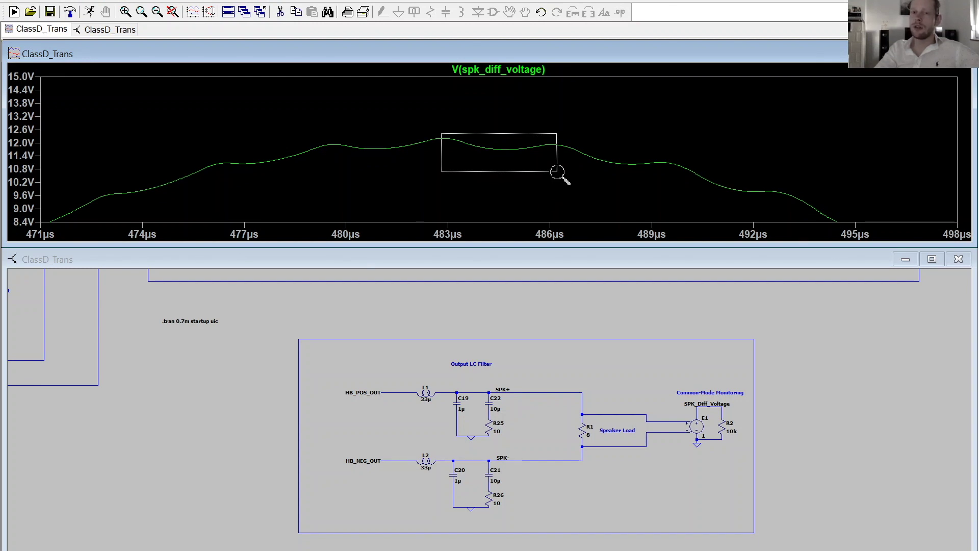
{"action": "left_click_drag", "start_coordinate": [557, 171], "coordinate": [558, 171]}
{"action": "right_click", "coordinate": [557, 179]}
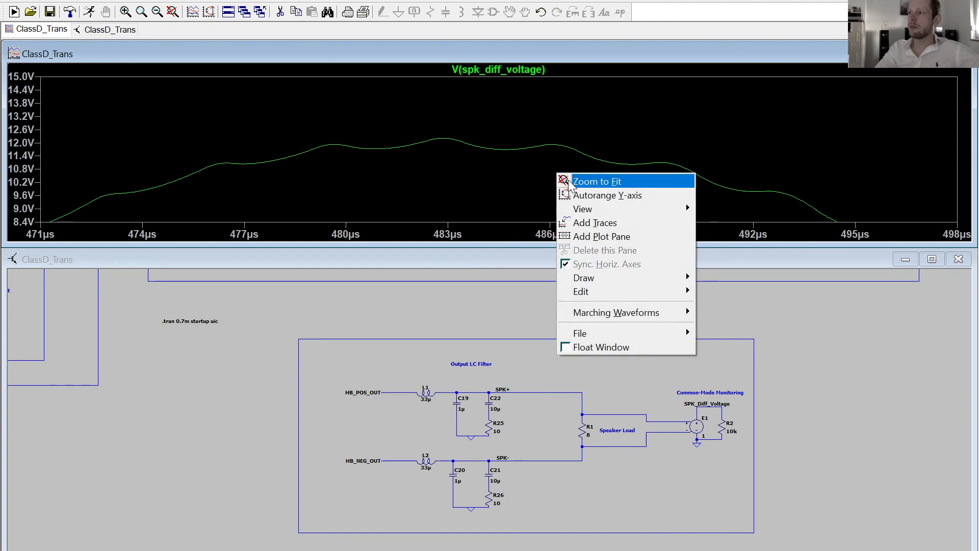
{"action": "left_click", "coordinate": [566, 182]}
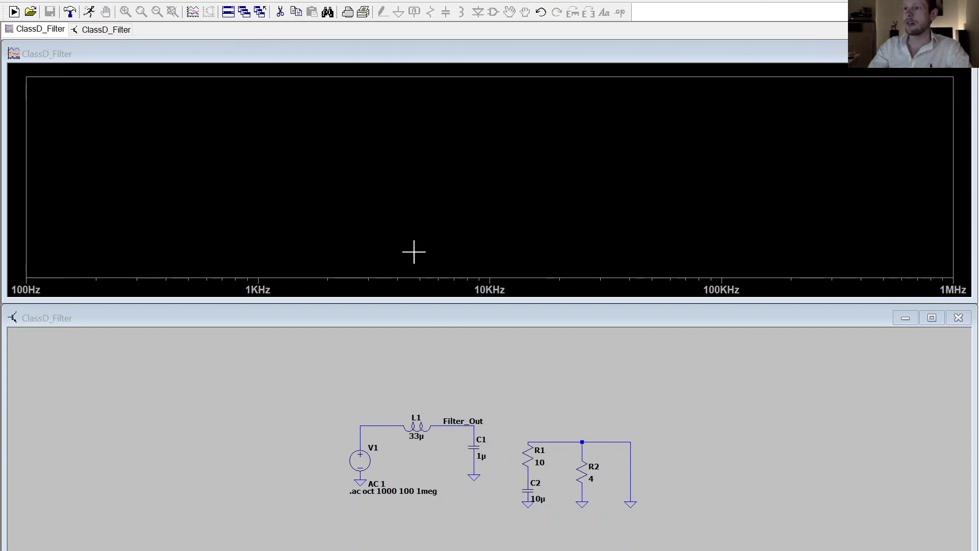
Run the AC analysis of the unloaded L1–C1 filter in ClassD_Filter and plot the Filter_Out voltage.
{"action": "left_click", "coordinate": [473, 429]}
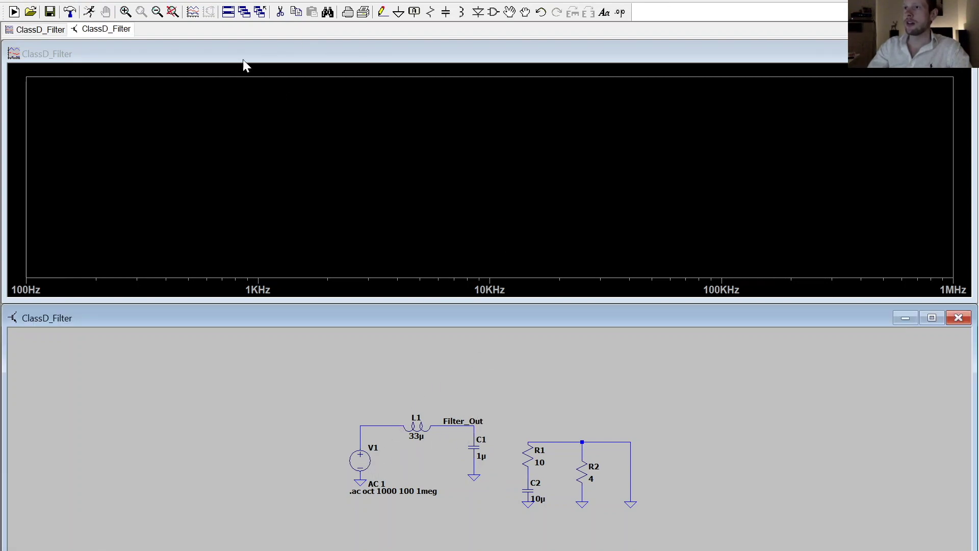
{"action": "left_click", "coordinate": [148, 0]}
{"action": "left_click", "coordinate": [153, 9]}
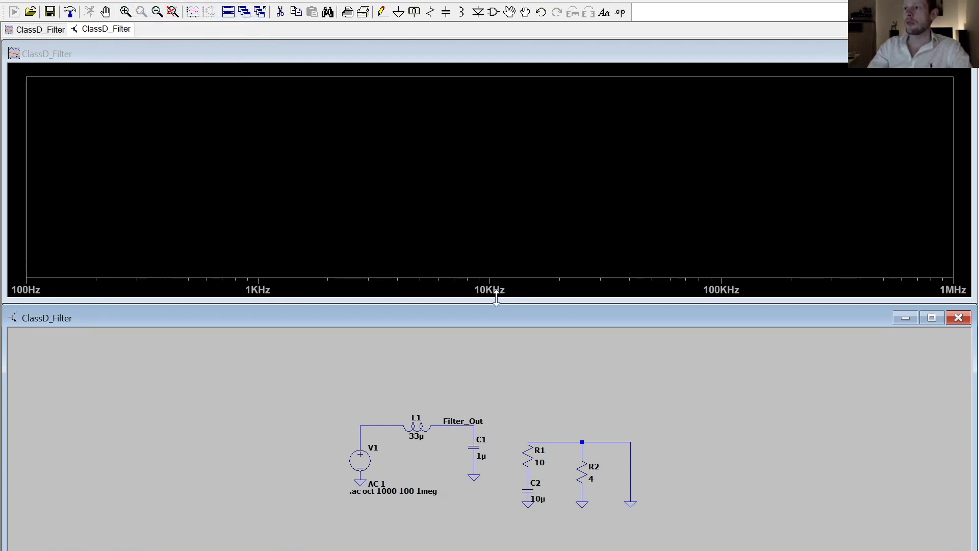
{"action": "left_click", "coordinate": [476, 426]}
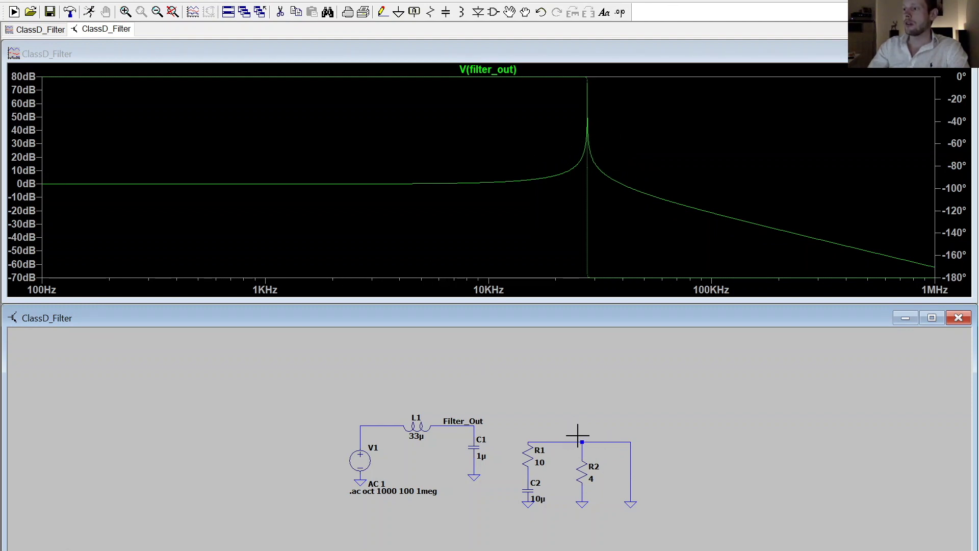
Delete the wire segment joining the R1–C2 branch to resistor R2.
{"action": "key", "text": "F5"}
{"action": "left_click", "coordinate": [556, 442]}
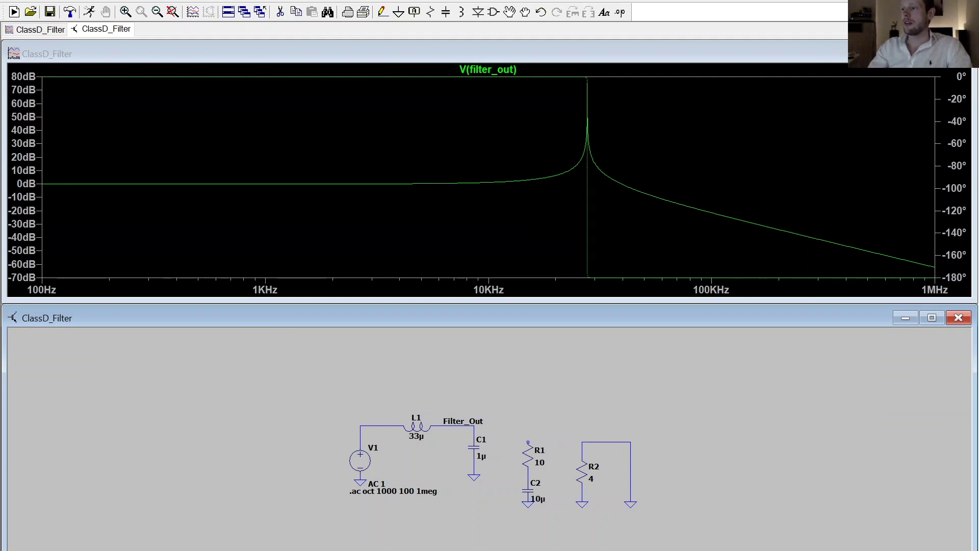
{"action": "key", "text": "F7"}
{"action": "left_click", "coordinate": [533, 487]}
{"action": "left_click", "coordinate": [534, 477]}
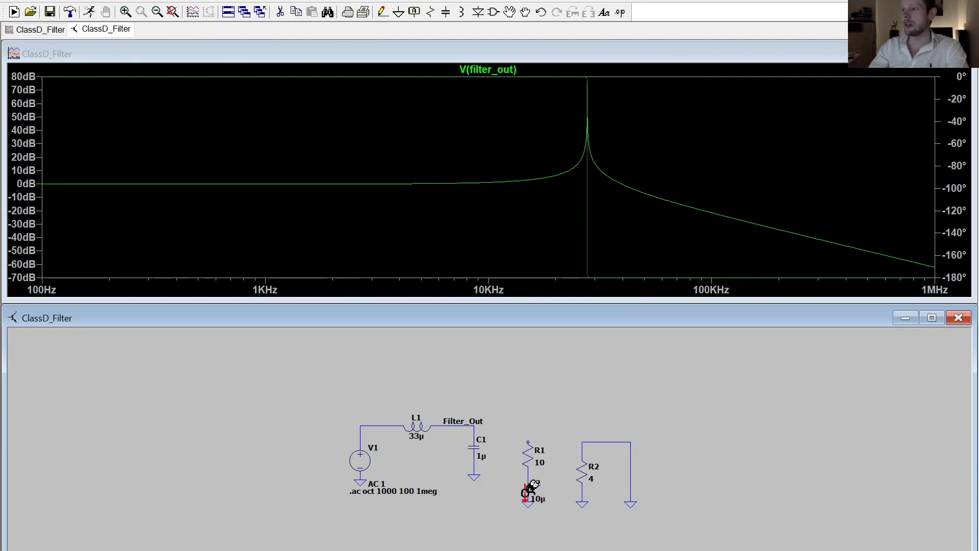
Wire the R1–C2 damping branch to the Filter_Out node and rerun the AC analysis.
{"action": "left_click", "coordinate": [388, 12]}
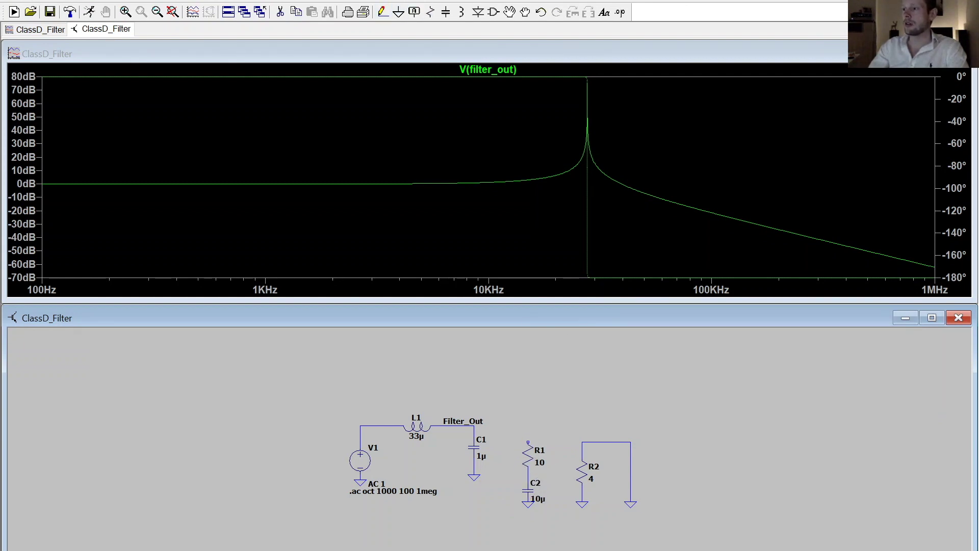
{"action": "left_click", "coordinate": [528, 442]}
{"action": "left_click", "coordinate": [529, 424]}
{"action": "key", "text": "Escape"}
{"action": "left_click", "coordinate": [134, 1]}
{"action": "left_click", "coordinate": [153, 11]}
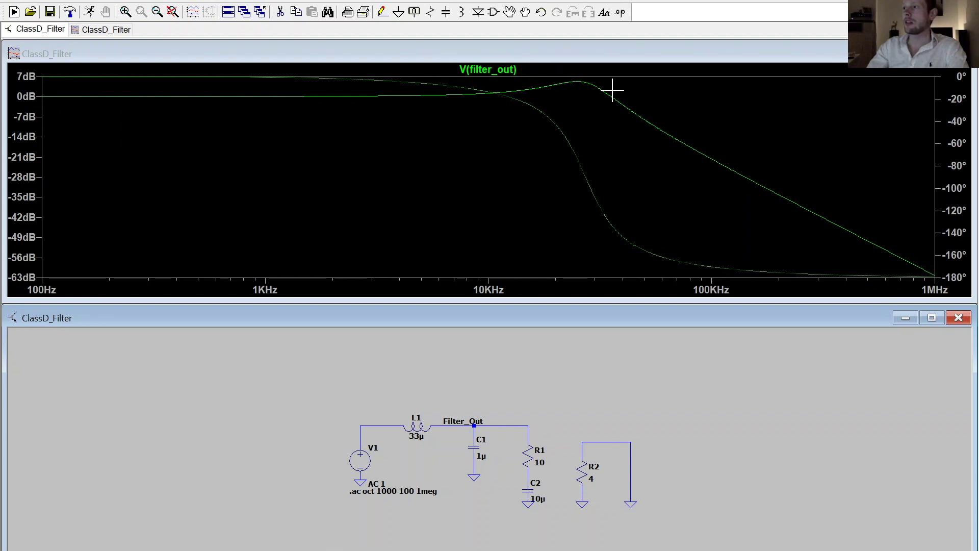
Attach a cursor to the Filter_Out trace and read the magnitude at about 40.4 kHz and 300 kHz.
{"action": "left_click", "coordinate": [516, 71]}
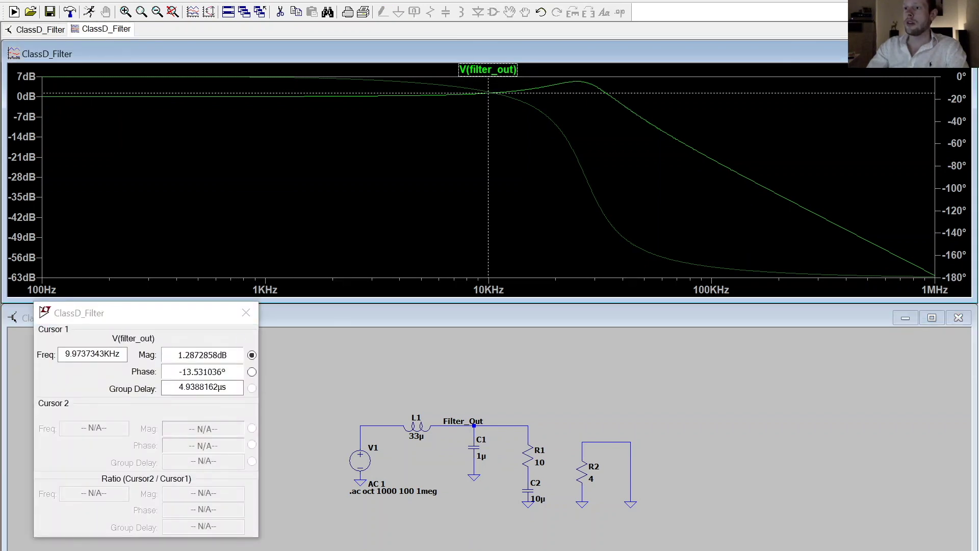
{"action": "left_click_drag", "start_coordinate": [487, 250], "coordinate": [624, 250]}
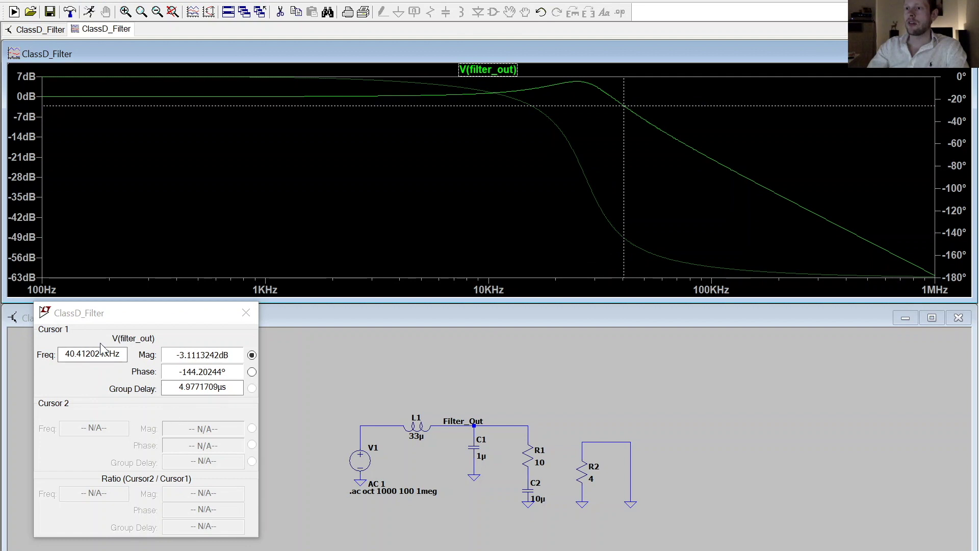
{"action": "left_click_drag", "start_coordinate": [624, 214], "coordinate": [818, 284]}
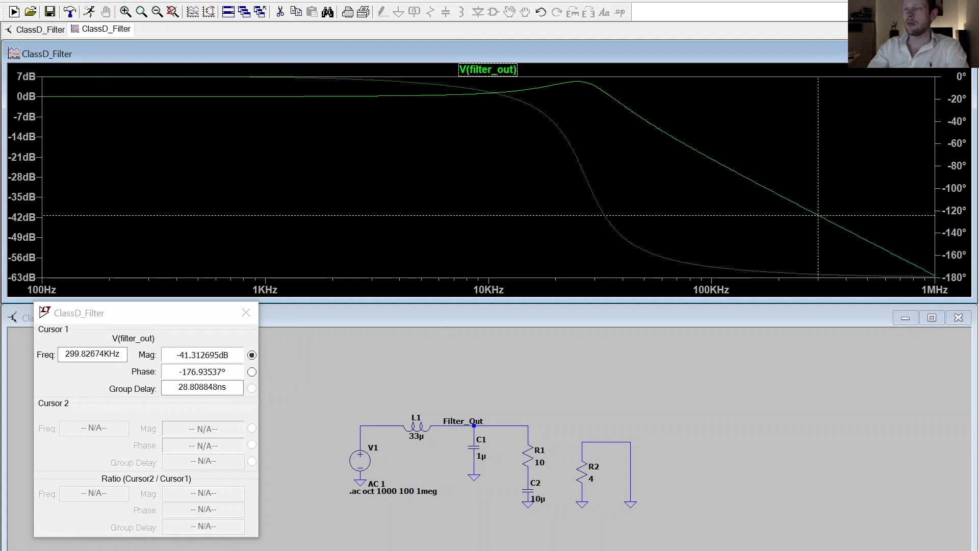
Delete the wire that shorts the upper end of R2 to ground, together with its ground symbol.
{"action": "left_click", "coordinate": [623, 427]}
{"action": "key", "text": "F5"}
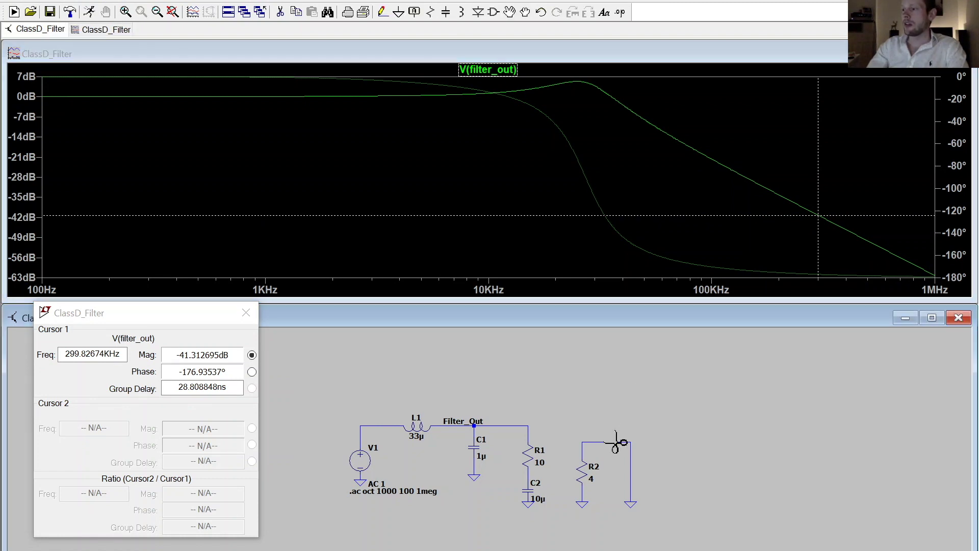
{"action": "left_click", "coordinate": [615, 441]}
{"action": "left_click", "coordinate": [631, 502]}
{"action": "key", "text": "Escape"}
Wire the 4 ohm load R2 to the Filter_Out node and rerun the AC analysis to read the response with the cursor.
{"action": "left_click", "coordinate": [382, 11]}
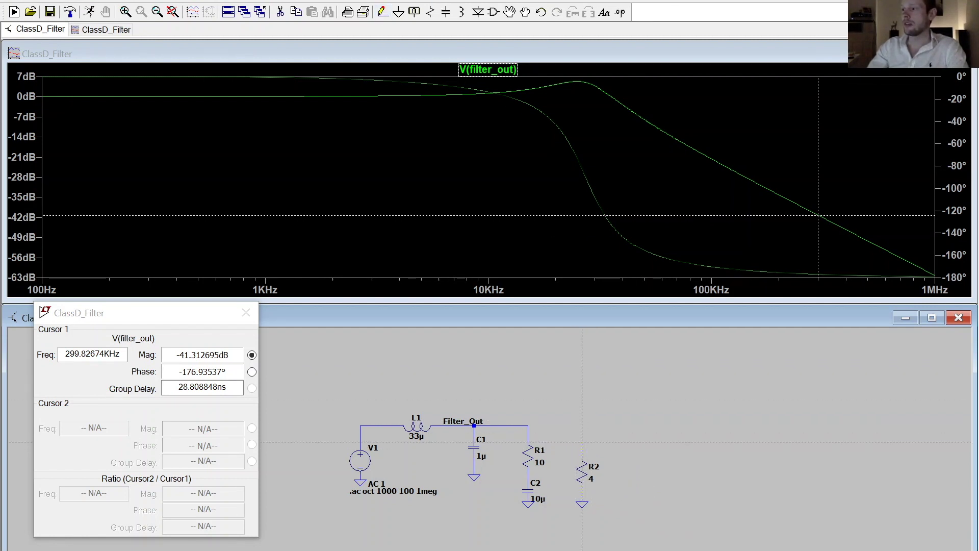
{"action": "left_click", "coordinate": [528, 424]}
{"action": "left_click", "coordinate": [148, 1]}
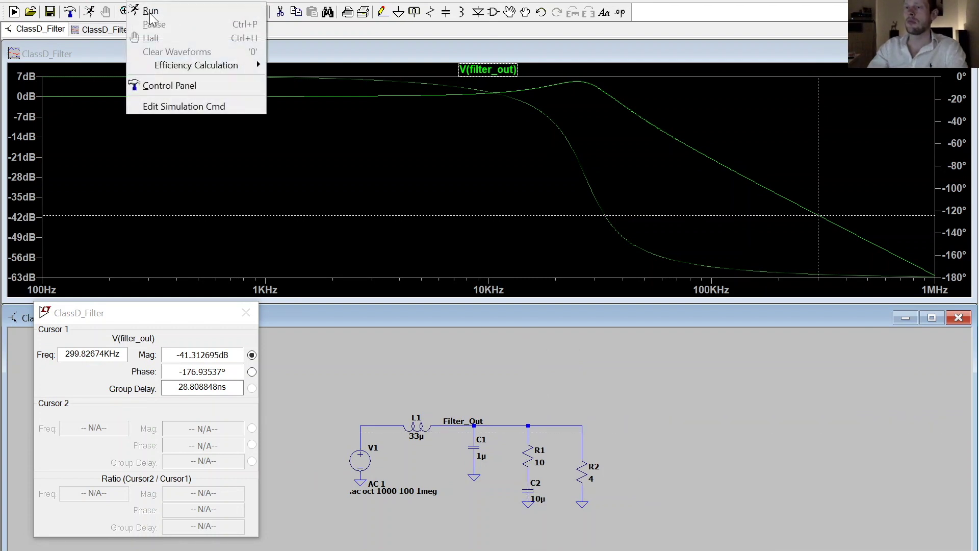
{"action": "left_click", "coordinate": [161, 12]}
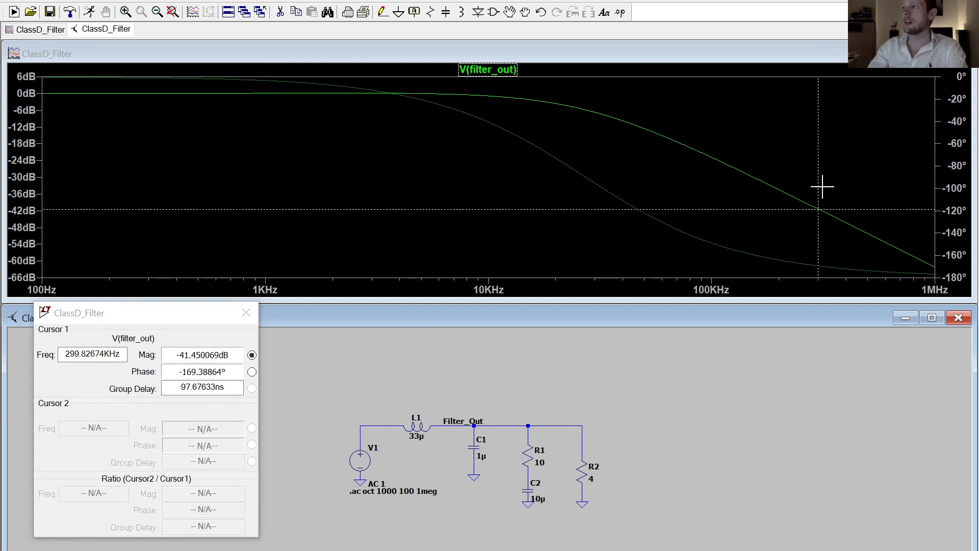
{"action": "left_click_drag", "start_coordinate": [818, 186], "coordinate": [555, 164]}
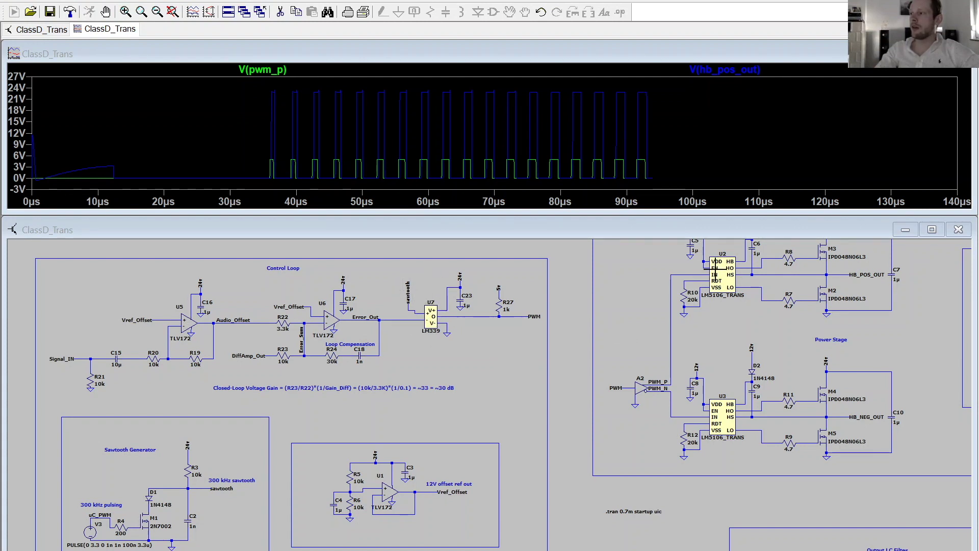
In the ClassD_Trans simulation, plot only the sawtooth, Error_Out and PWM voltages at comparator U7 and enlarge about 70.4 to 79 µs.
{"action": "left_click", "coordinate": [416, 313]}
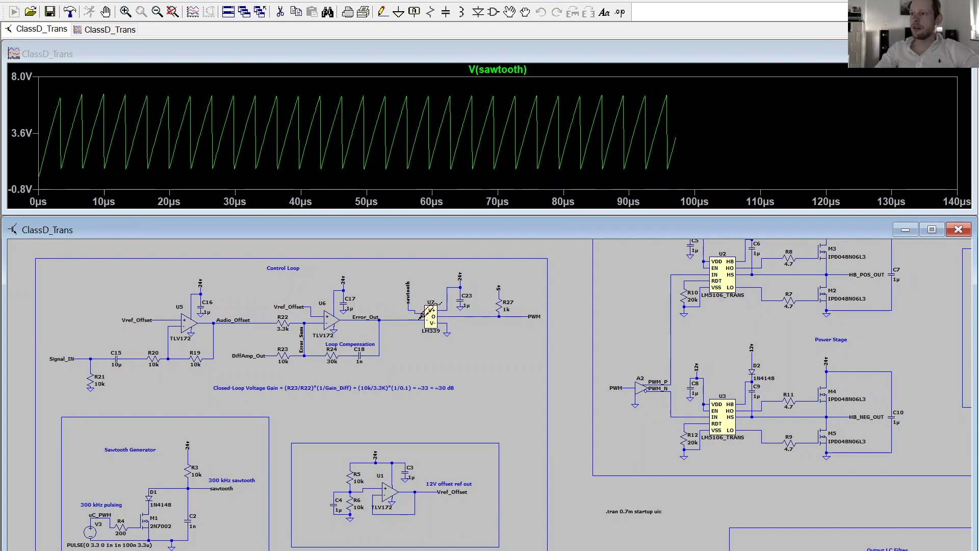
{"action": "left_click", "coordinate": [417, 320]}
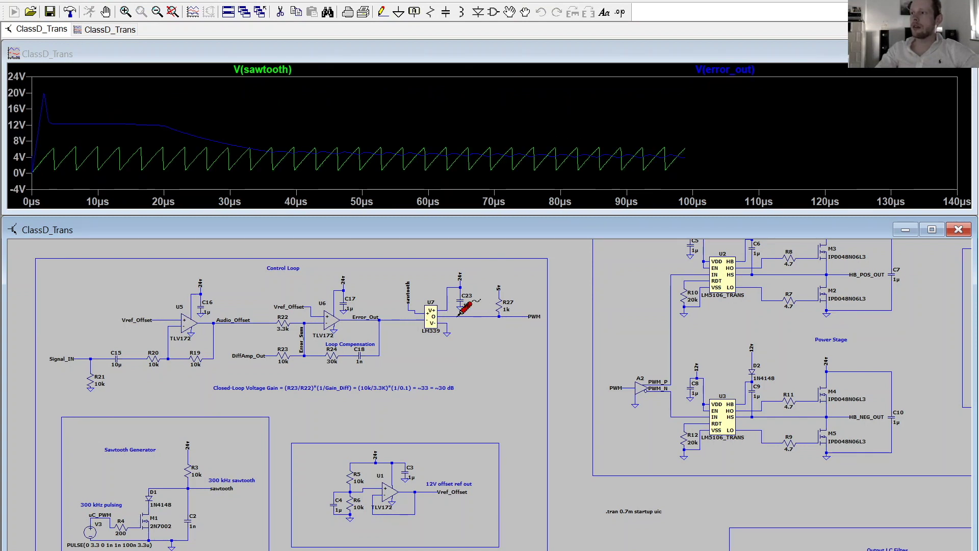
{"action": "left_click", "coordinate": [458, 315]}
{"action": "mouse_move", "coordinate": [484, 97]}
{"action": "left_mouse_down"}
{"action": "mouse_move", "coordinate": [520, 127]}
{"action": "mouse_move", "coordinate": [549, 178]}
{"action": "left_mouse_up"}
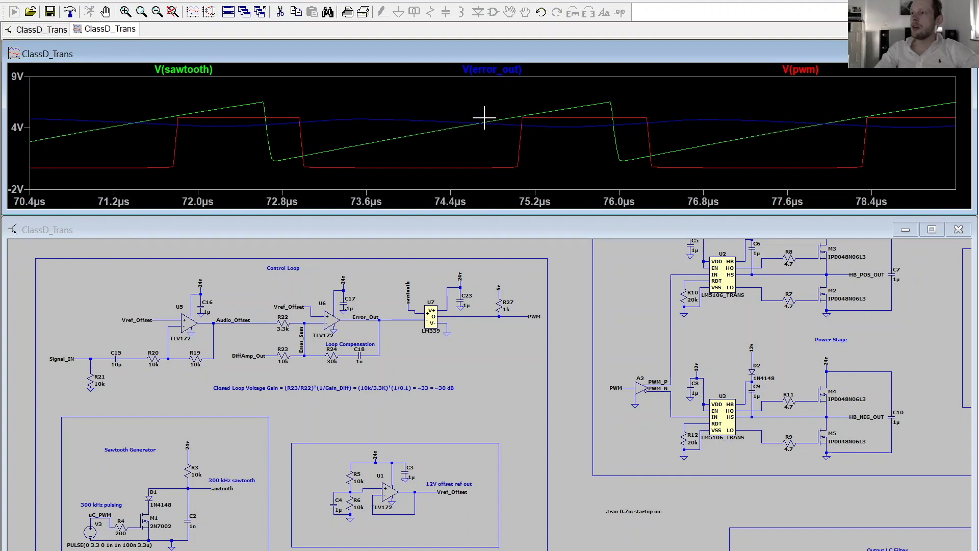
Measure the comparator delay from the sawtooth and Error_Out crossing near 74.7 µs to the rising edge of PWM.
{"action": "left_click_drag", "start_coordinate": [480, 111], "coordinate": [521, 144]}
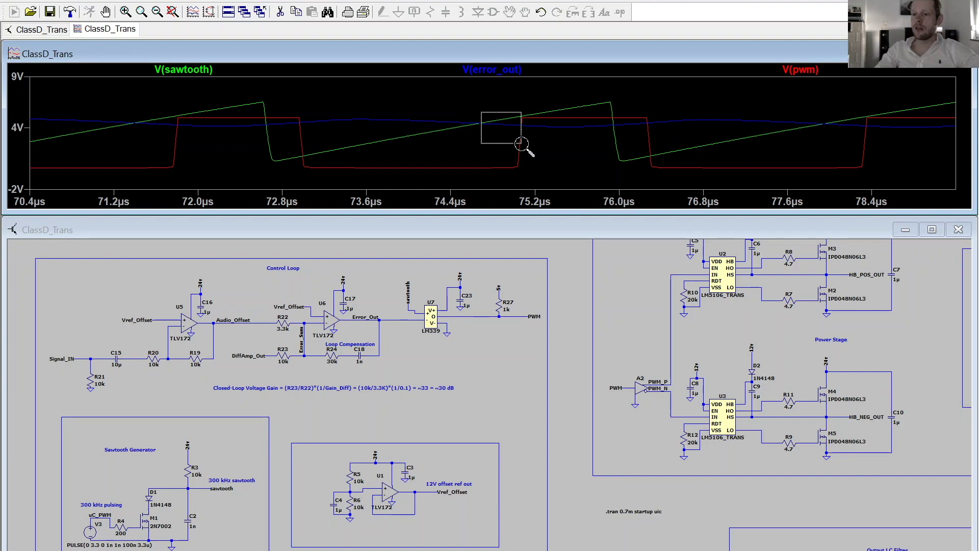
{"action": "left_click_drag", "start_coordinate": [522, 144], "coordinate": [521, 144]}
Plot only the PWM_P and HB_POS_OUT voltages of the upper half-bridge over about 99 to 111 µs.
{"action": "right_click", "coordinate": [489, 143]}
{"action": "left_click", "coordinate": [515, 148]}
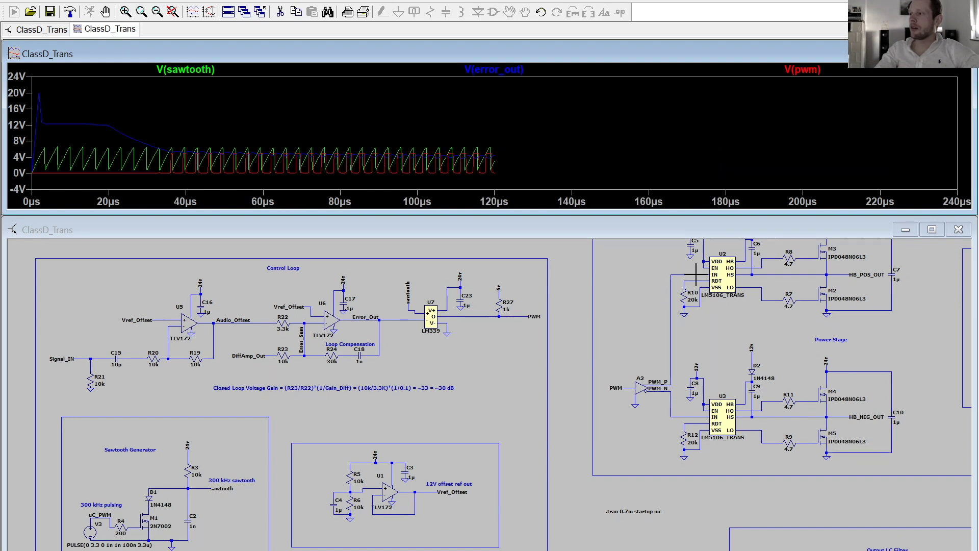
{"action": "left_click", "coordinate": [696, 276]}
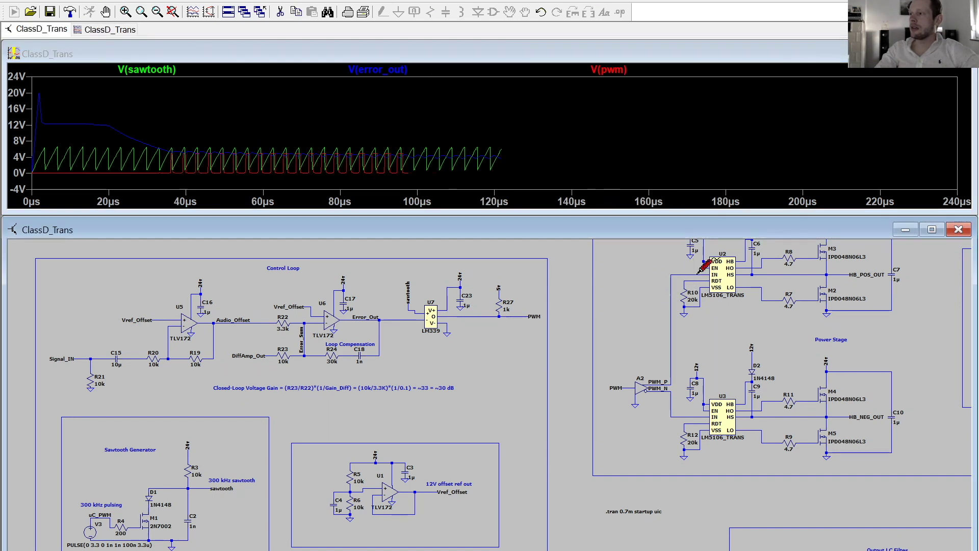
{"action": "left_click_drag", "start_coordinate": [422, 82], "coordinate": [462, 194]}
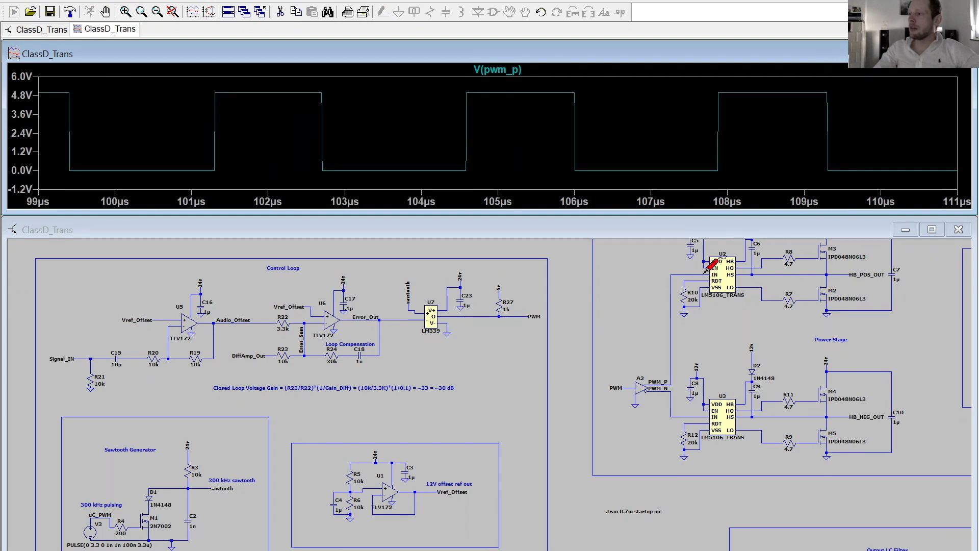
{"action": "left_click", "coordinate": [823, 275]}
{"action": "left_click", "coordinate": [823, 275]}
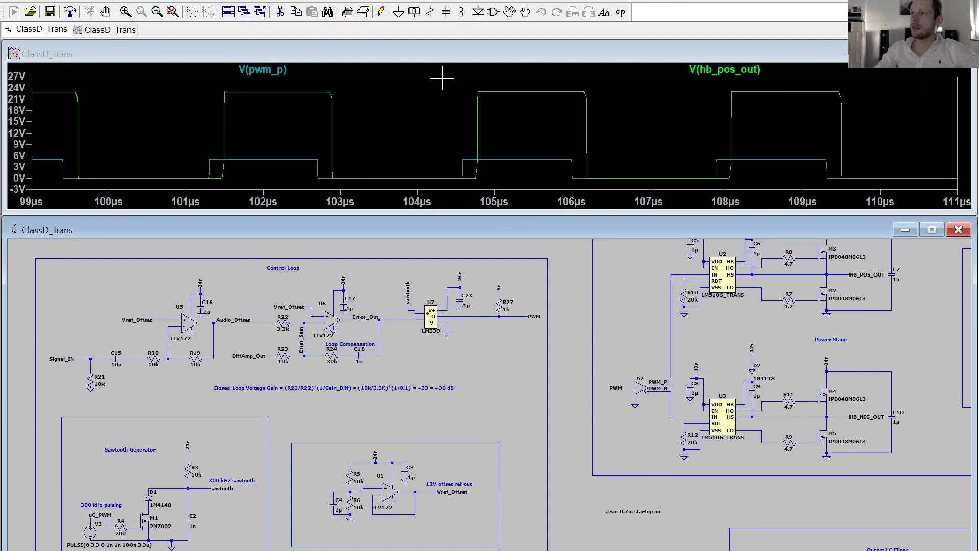
Measure the power-stage delay between the rising edges of PWM_P and HB_POS_OUT within about 104.2 to 105.2 µs.
{"action": "left_click_drag", "start_coordinate": [440, 77], "coordinate": [505, 189]}
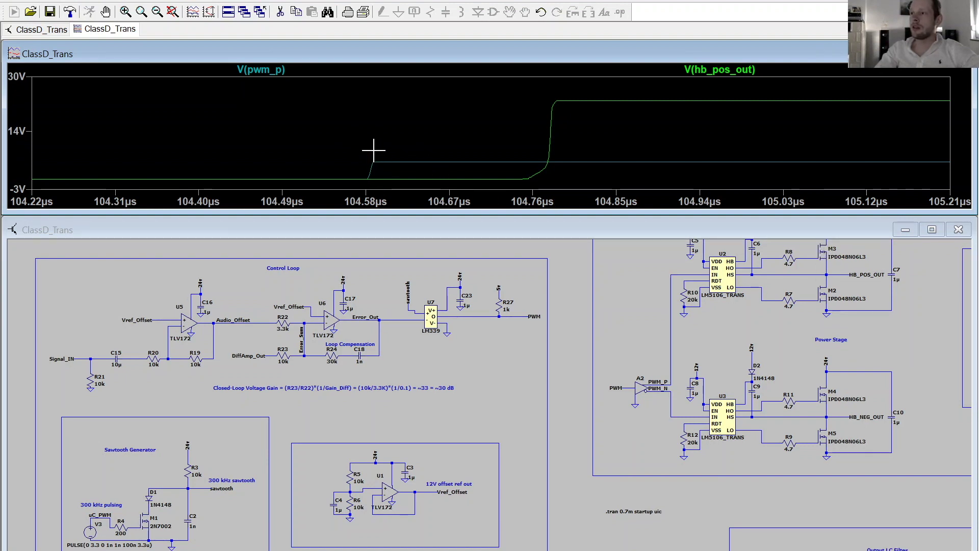
{"action": "left_click_drag", "start_coordinate": [371, 150], "coordinate": [549, 183]}
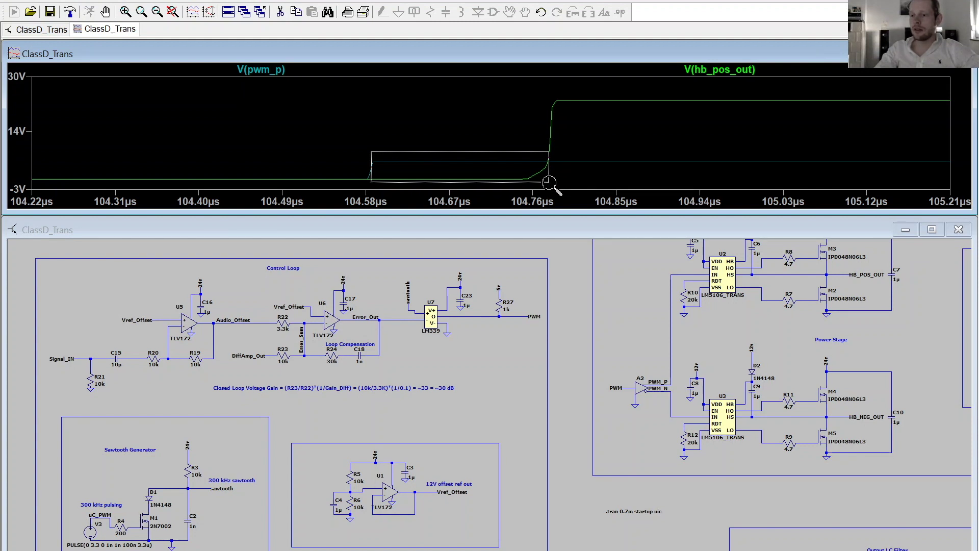
{"action": "left_click_drag", "start_coordinate": [549, 182], "coordinate": [550, 183]}
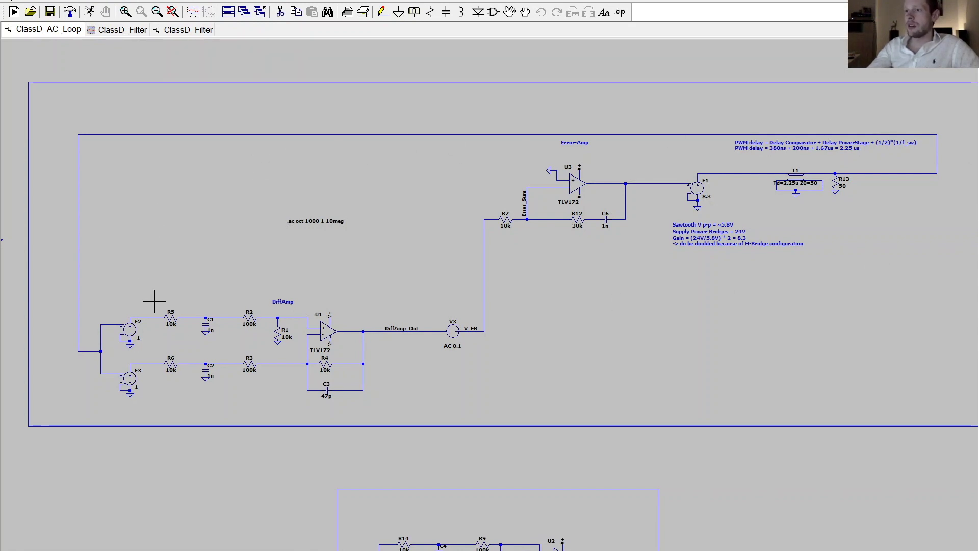
Examine the ClassD_AC_Loop schematic, covering the differential amplifier, error amplifier, gain source E1, PWM delay line T1 and injection source V3.
{"action": "scroll", "coordinate": [154, 301], "scroll_direction": "down", "scroll_amount": 4}
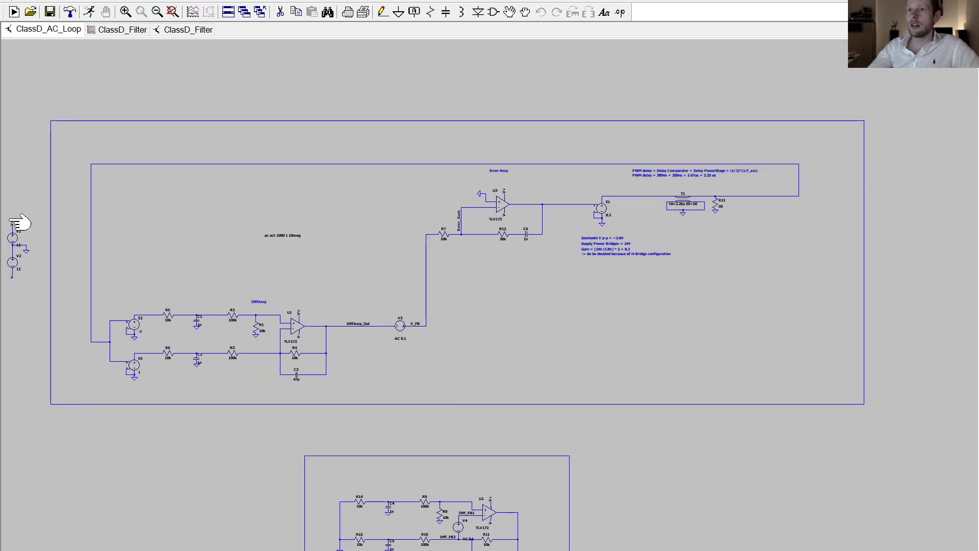
{"action": "scroll", "coordinate": [25, 255], "scroll_direction": "up", "scroll_amount": 1}
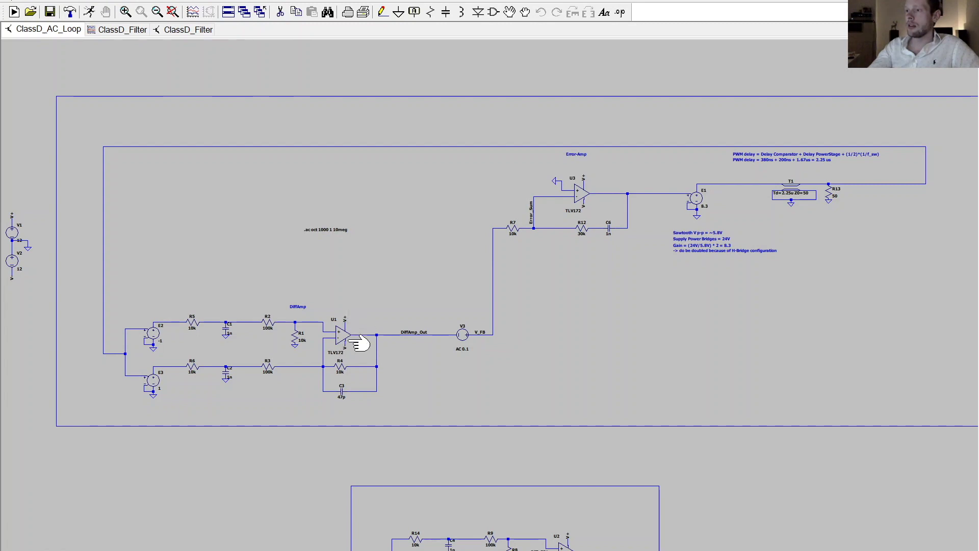
{"action": "key", "text": "F7"}
{"action": "key", "text": "Escape"}
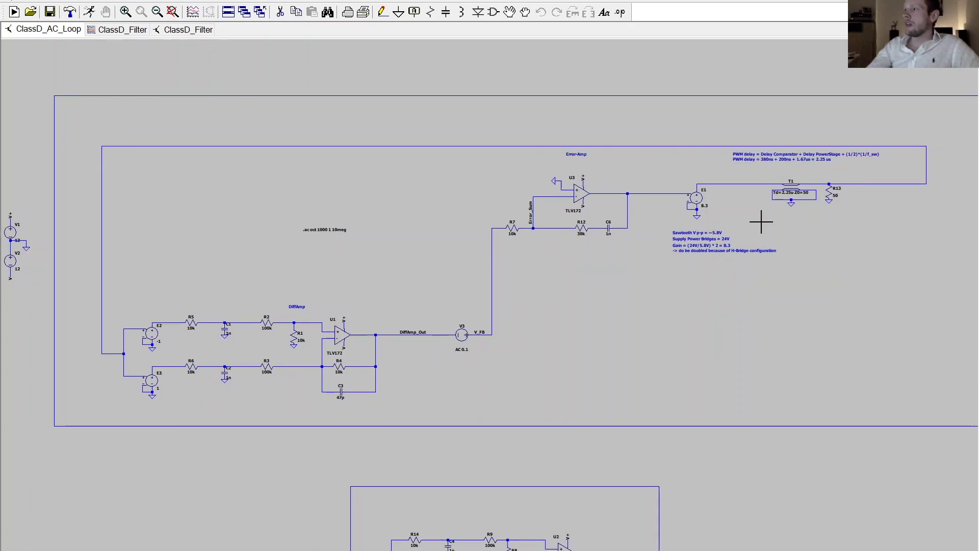
{"action": "scroll", "coordinate": [760, 219], "scroll_direction": "up", "scroll_amount": 2}
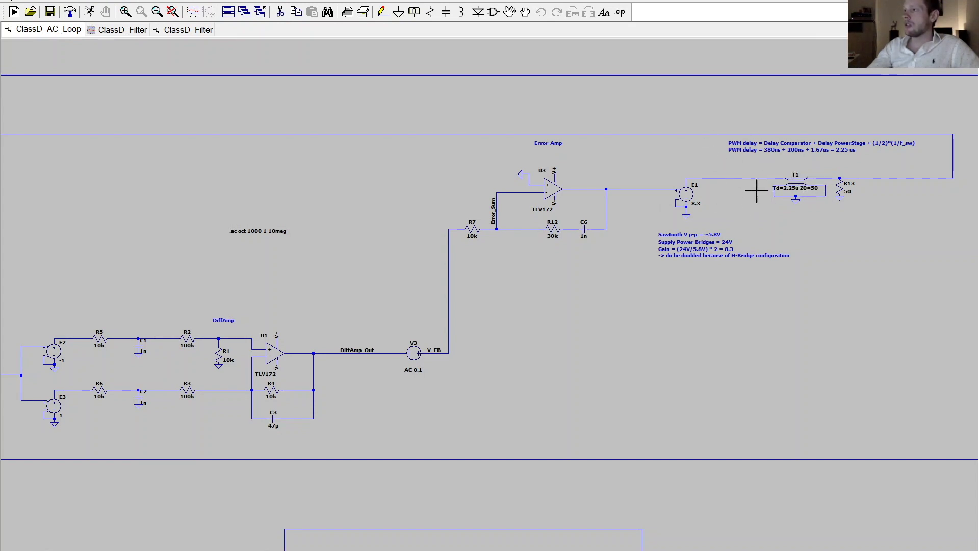
{"action": "scroll", "coordinate": [951, 175], "scroll_direction": "up", "scroll_amount": 1}
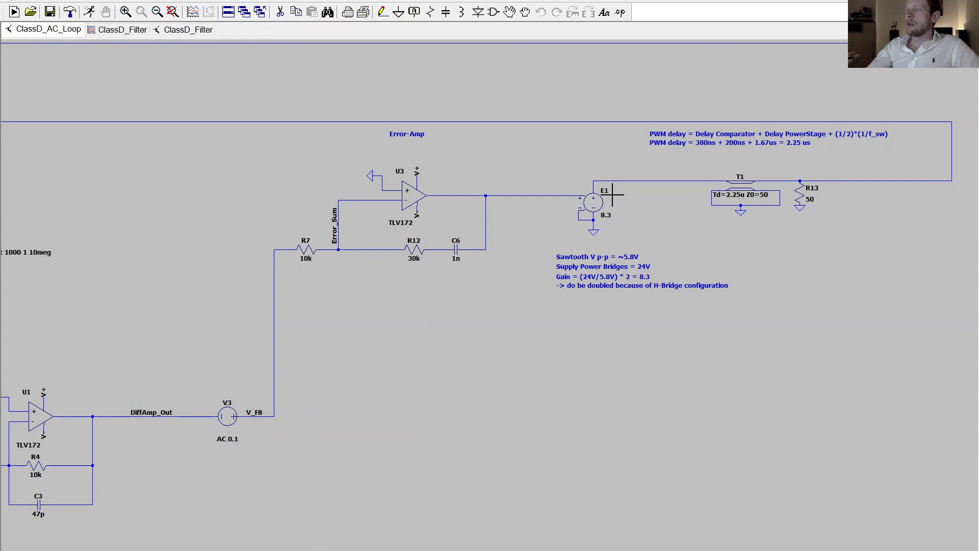
{"action": "left_click", "coordinate": [579, 208]}
{"action": "left_click", "coordinate": [593, 220]}
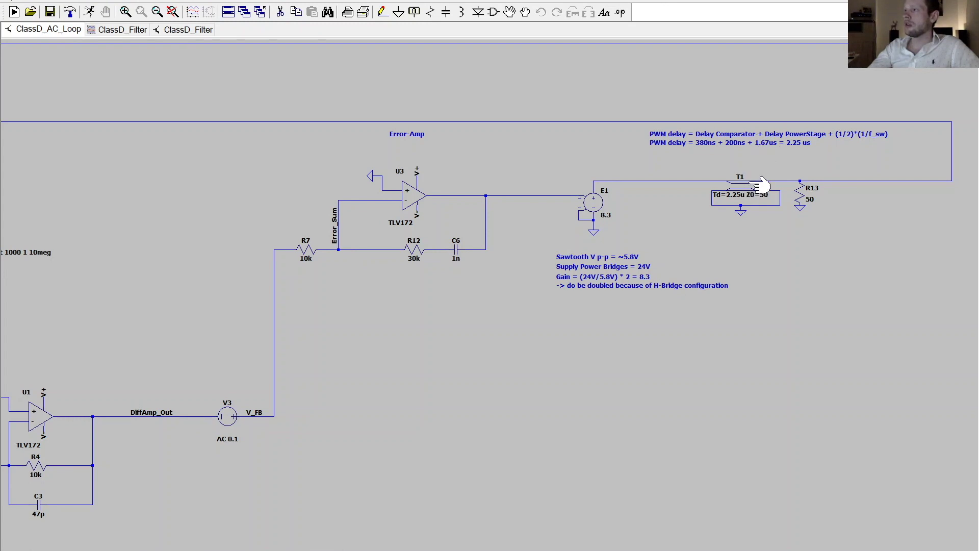
{"action": "scroll", "coordinate": [760, 184], "scroll_direction": "down", "scroll_amount": 4}
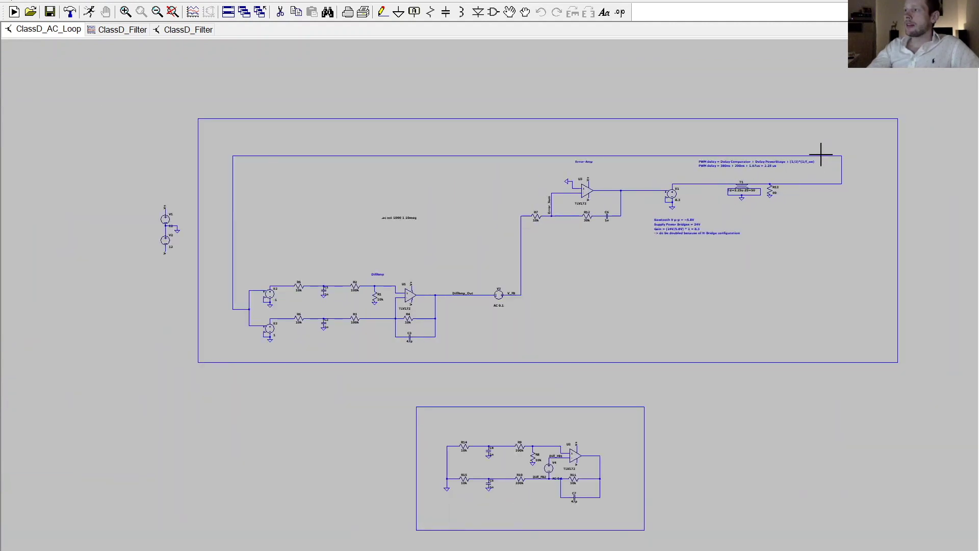
{"action": "scroll", "coordinate": [253, 316], "scroll_direction": "up", "scroll_amount": 3}
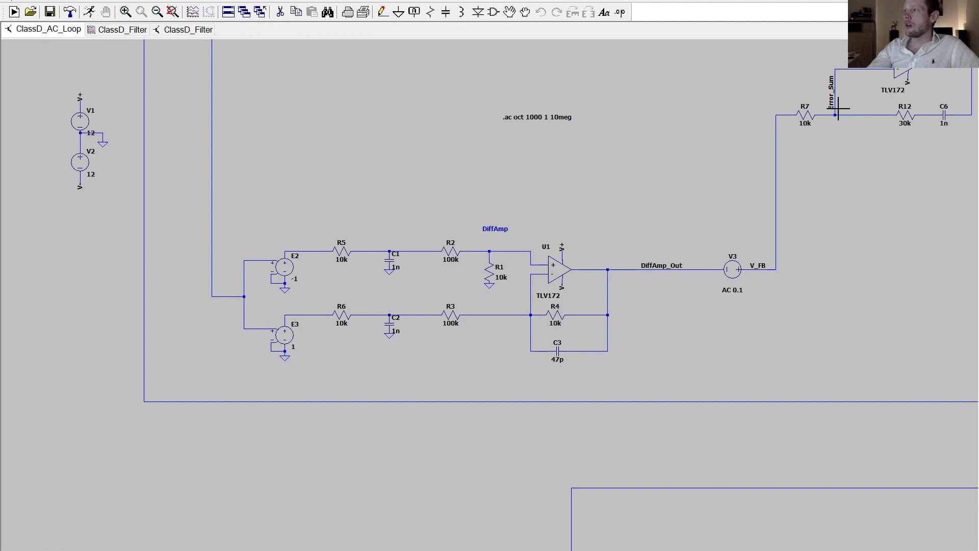
{"action": "scroll", "coordinate": [902, 192], "scroll_direction": "down", "scroll_amount": 3}
{"action": "scroll", "coordinate": [908, 192], "scroll_direction": "up", "scroll_amount": 3}
{"action": "scroll", "coordinate": [908, 193], "scroll_direction": "up", "scroll_amount": 1}
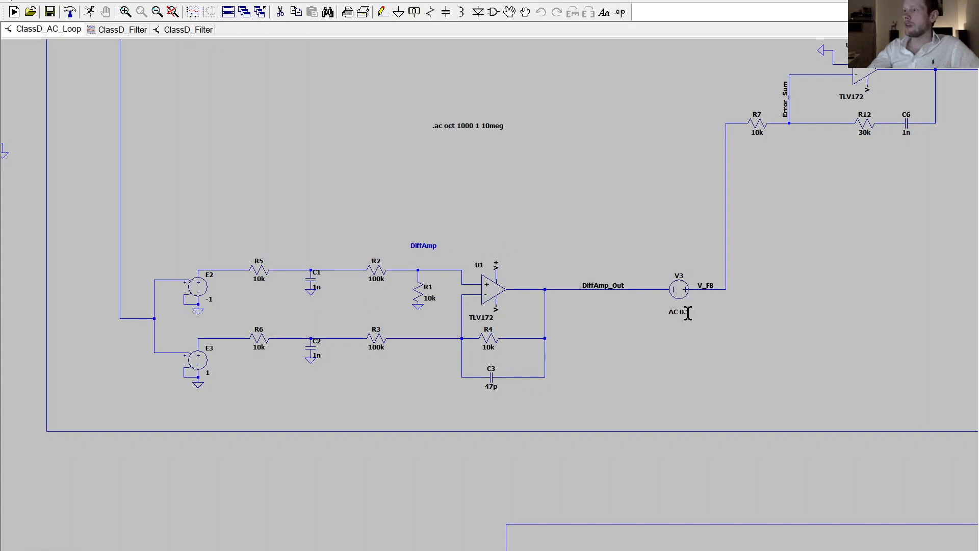
{"action": "scroll", "coordinate": [657, 286], "scroll_direction": "down", "scroll_amount": 5}
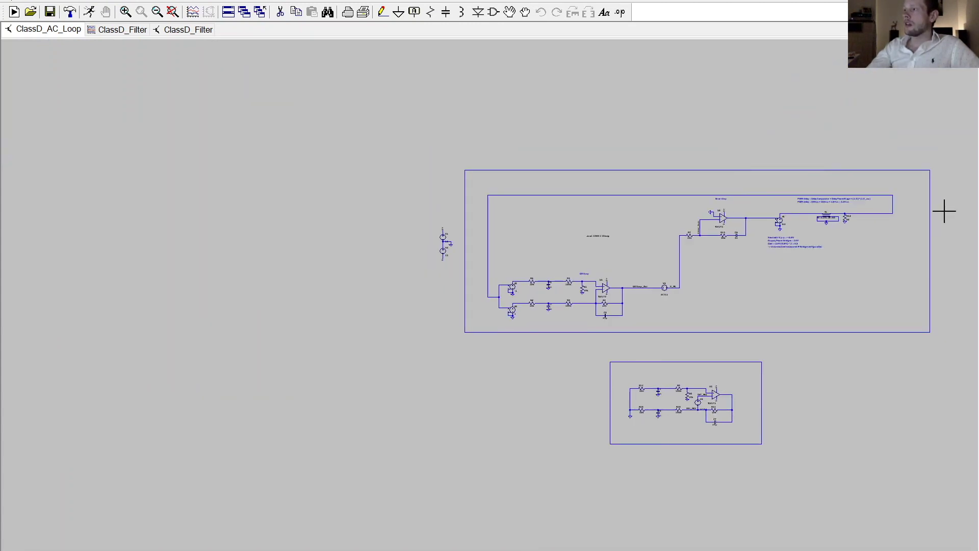
Run the AC analysis of the loop and plot the V_FB and DiffAmp_Out voltages on both sides of source V3.
{"action": "scroll", "coordinate": [944, 211], "scroll_direction": "up", "scroll_amount": 2}
{"action": "left_click", "coordinate": [166, 2]}
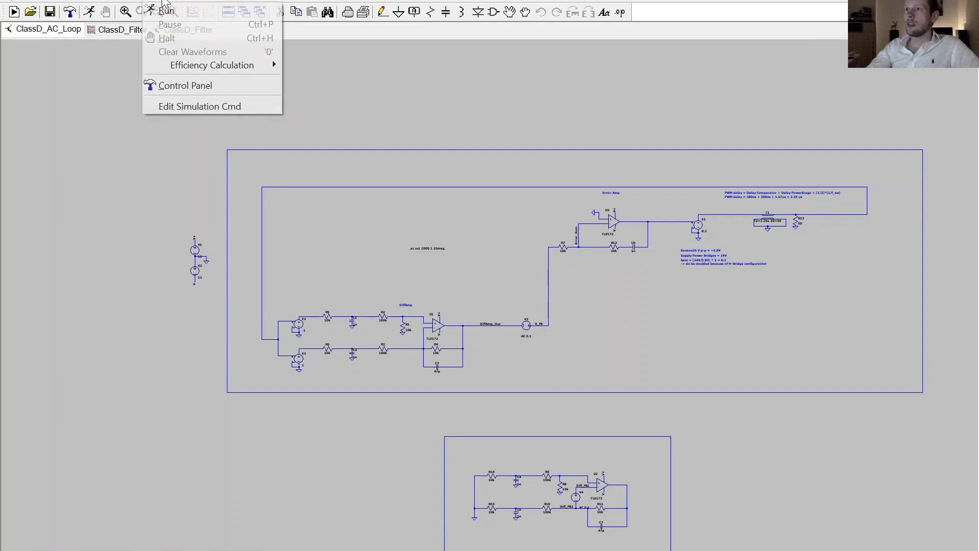
{"action": "left_click", "coordinate": [166, 11]}
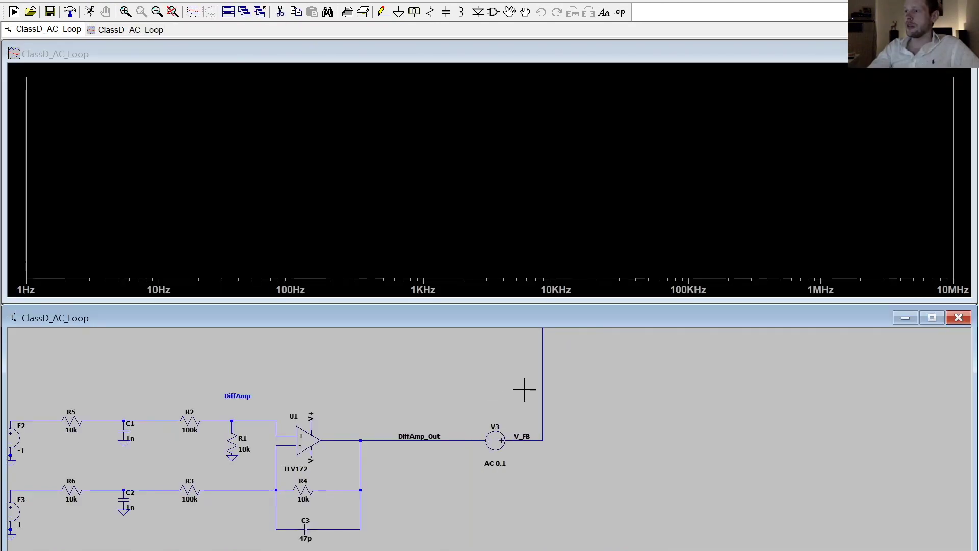
{"action": "left_click", "coordinate": [535, 438]}
{"action": "left_click", "coordinate": [463, 440]}
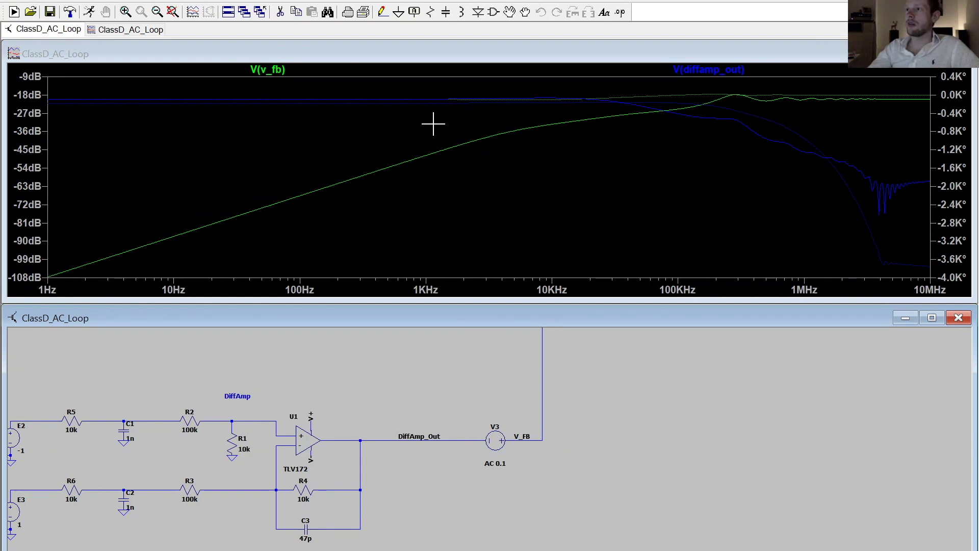
Add the open-loop gain trace V(diffamp_out)/V(v_fb) to the plot.
{"action": "right_click", "coordinate": [424, 74]}
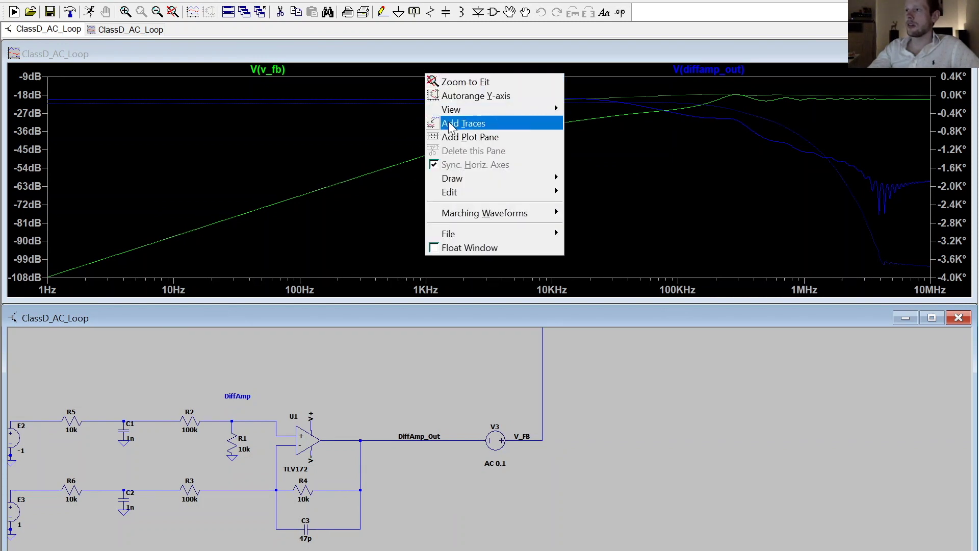
{"action": "left_click", "coordinate": [450, 126]}
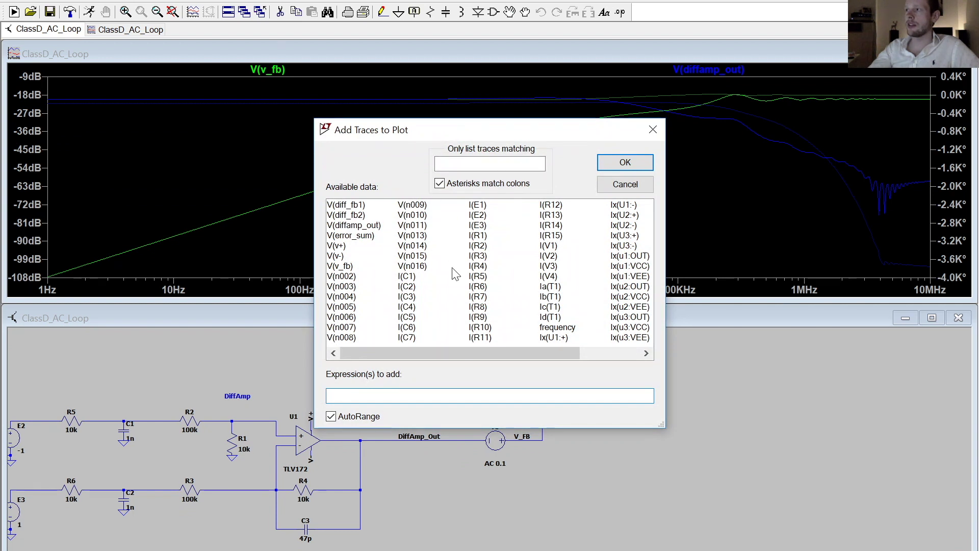
{"action": "left_click", "coordinate": [368, 227]}
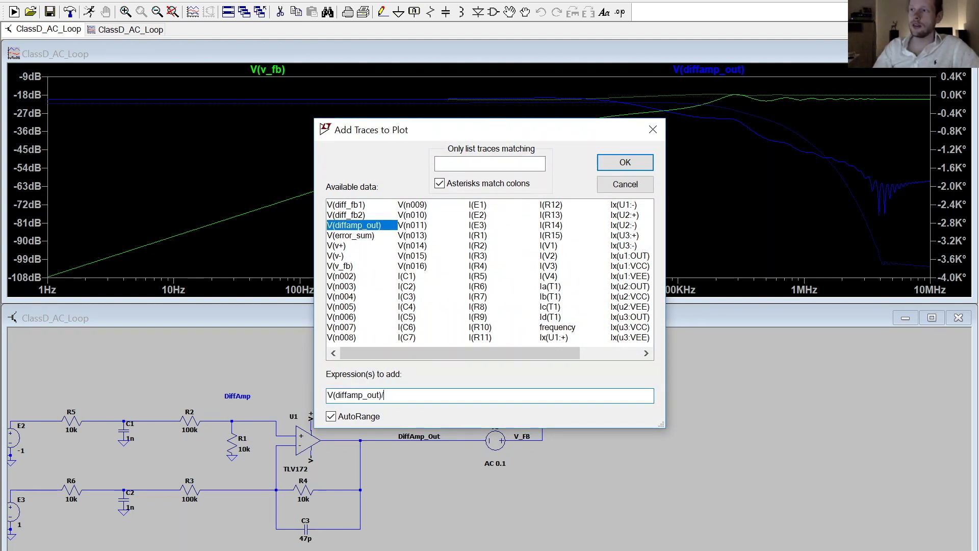
{"action": "type", "text": "/"}
{"action": "left_click", "coordinate": [343, 267]}
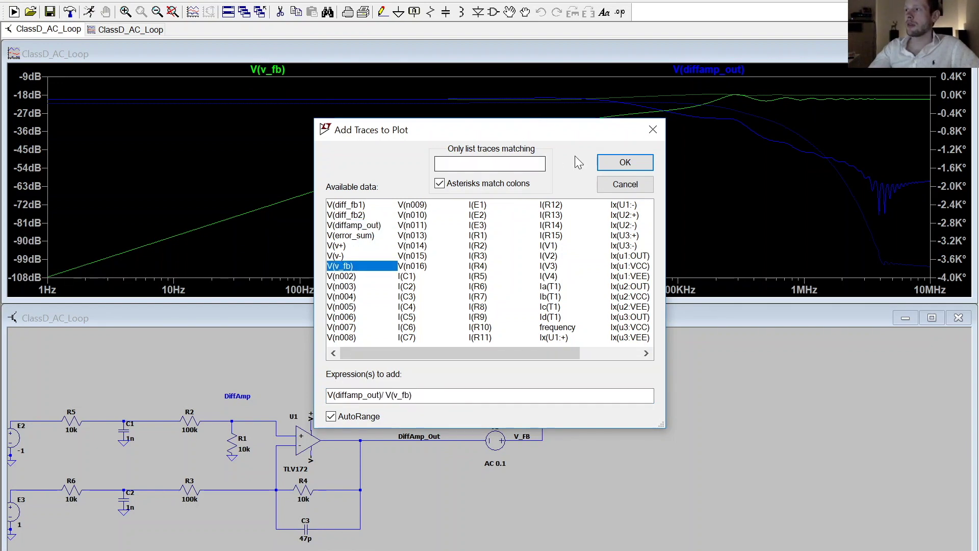
{"action": "left_click", "coordinate": [612, 163]}
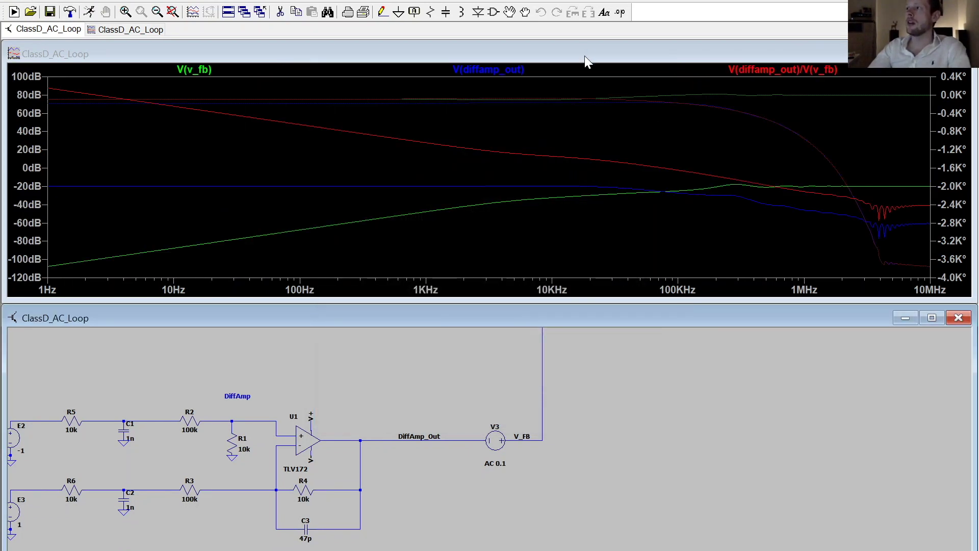
Remove the separate V(diffamp_out) and V(v_fb) traces from the plot, keeping only their ratio.
{"action": "left_click", "coordinate": [571, 64]}
{"action": "key", "text": "Delete"}
{"action": "left_click", "coordinate": [505, 68]}
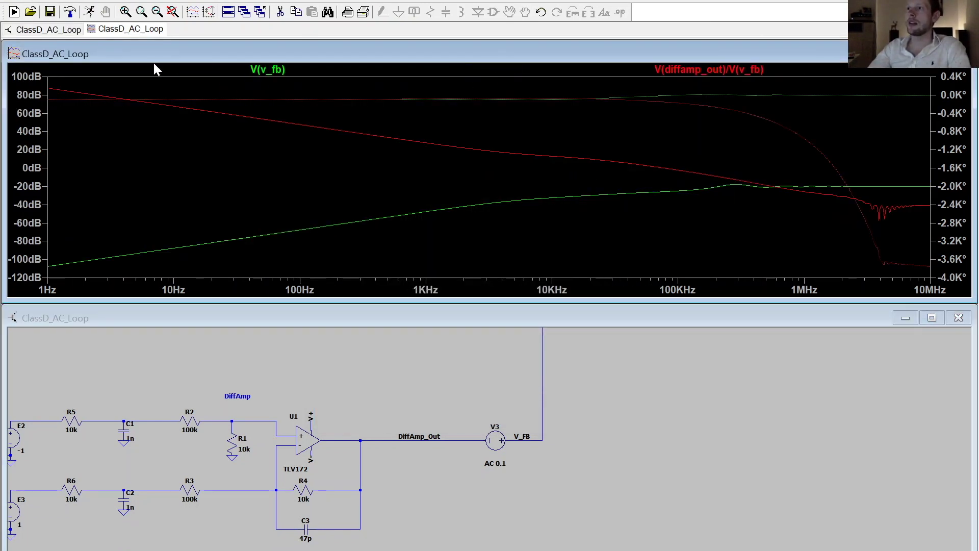
{"action": "left_click", "coordinate": [272, 70]}
{"action": "key", "text": "Escape"}
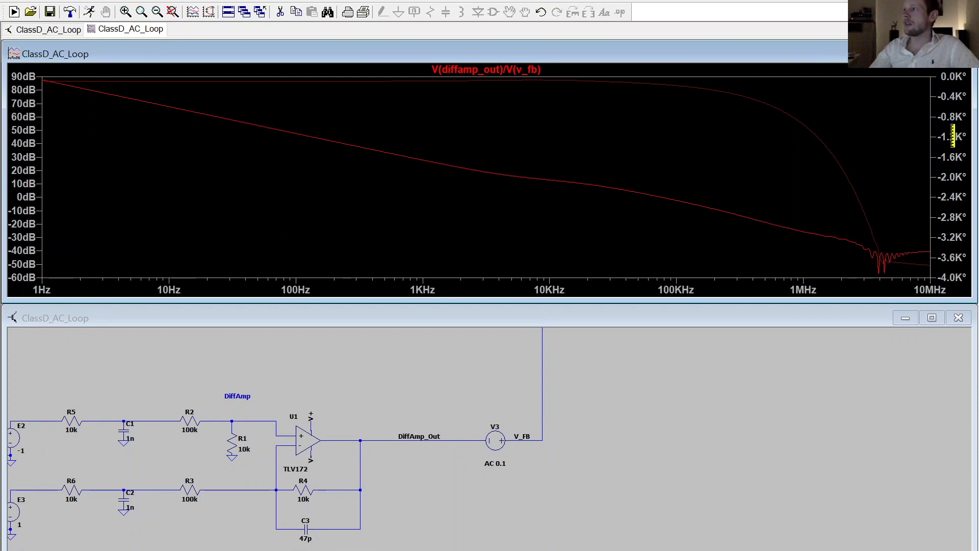
Attach a cursor to the V(diffamp_out)/V(v_fb) trace and read magnitude and phase at 1 Hz and at the 0 dB crossover.
{"action": "left_click", "coordinate": [521, 75]}
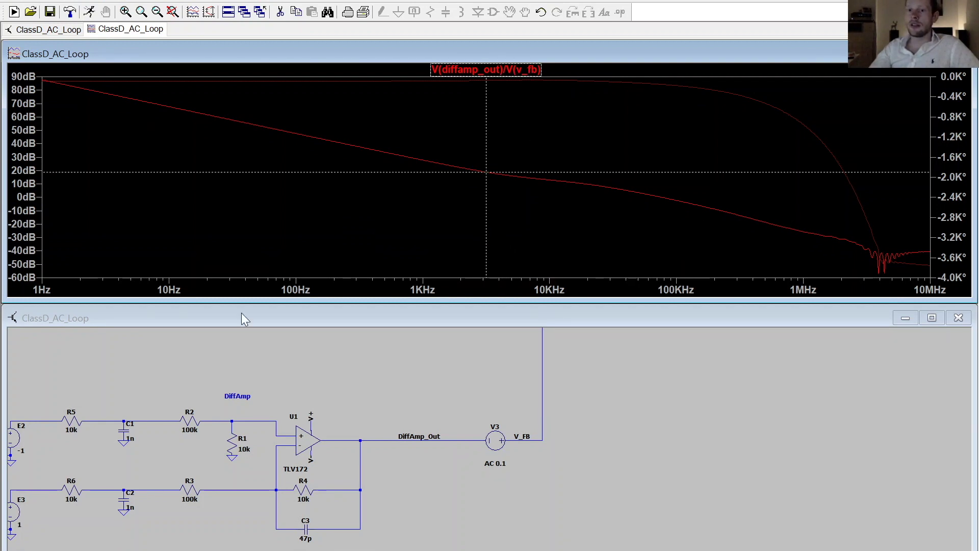
{"action": "left_click_drag", "start_coordinate": [503, 306], "coordinate": [763, 307]}
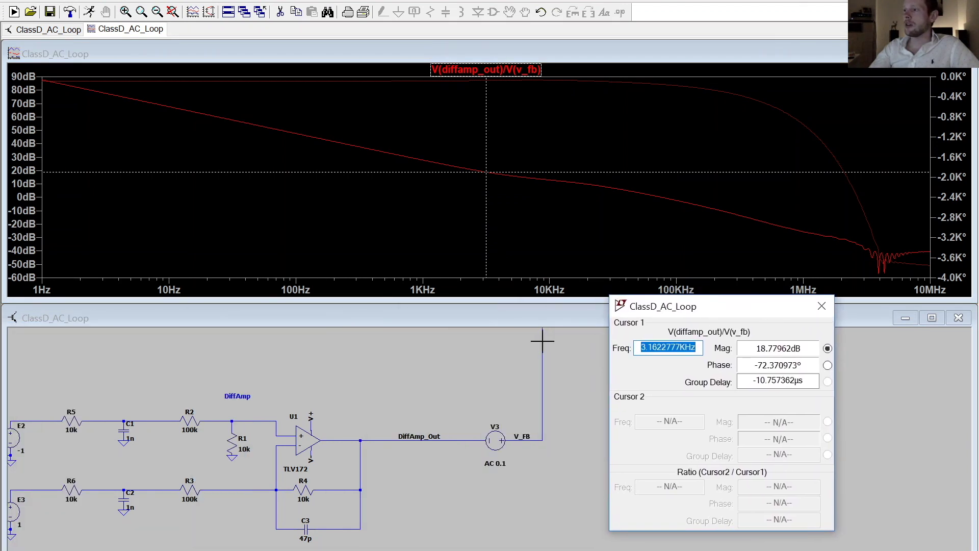
{"action": "left_click_drag", "start_coordinate": [488, 256], "coordinate": [205, 260]}
{"action": "left_click_drag", "start_coordinate": [207, 201], "coordinate": [18, 193]}
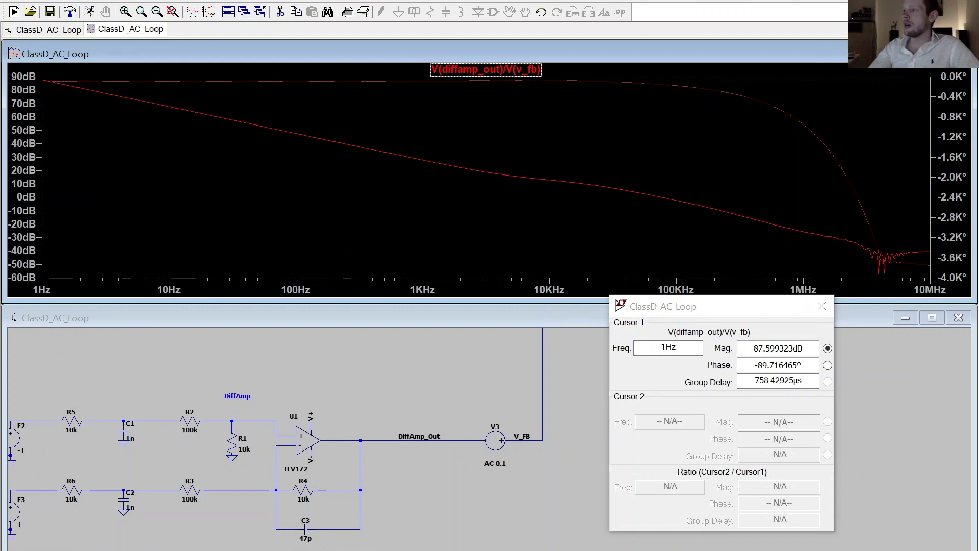
{"action": "mouse_move", "coordinate": [44, 216]}
{"action": "left_mouse_down"}
{"action": "mouse_move", "coordinate": [417, 217]}
{"action": "mouse_move", "coordinate": [661, 233]}
{"action": "left_mouse_up"}
{"action": "left_click", "coordinate": [669, 345]}
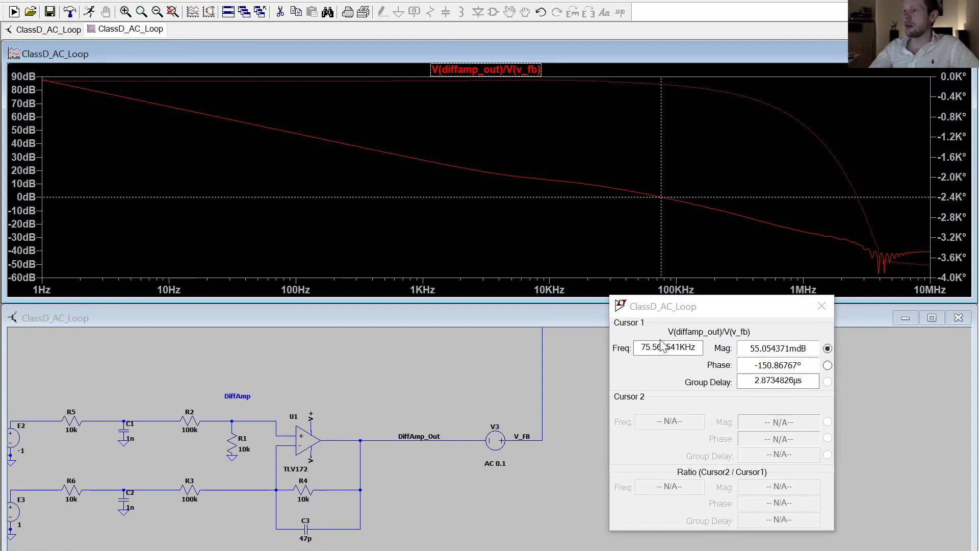
{"action": "left_click", "coordinate": [778, 381]}
Set the error amplifier's compensation resistor R12 to 10k.
{"action": "scroll", "coordinate": [461, 487], "scroll_direction": "down", "scroll_amount": 3}
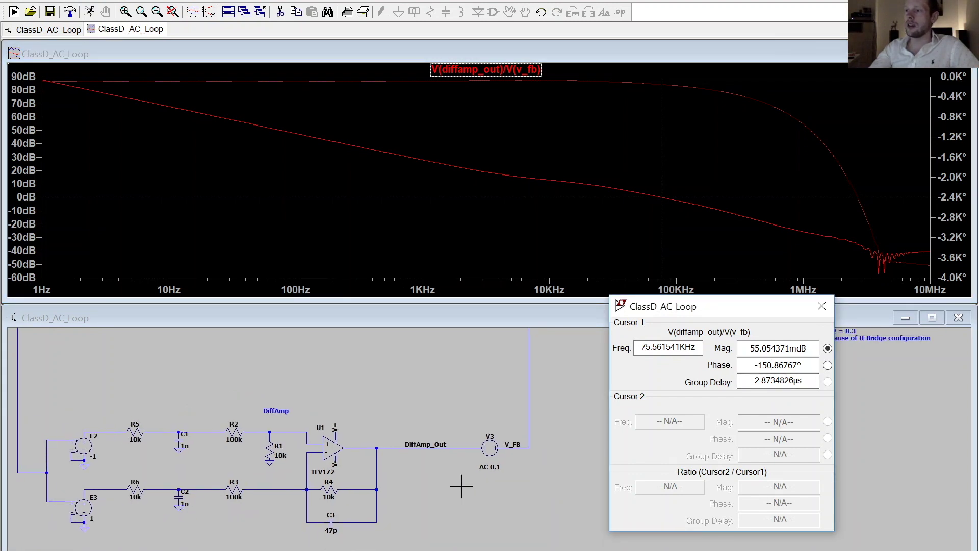
{"action": "scroll", "coordinate": [461, 487], "scroll_direction": "up", "scroll_amount": 2}
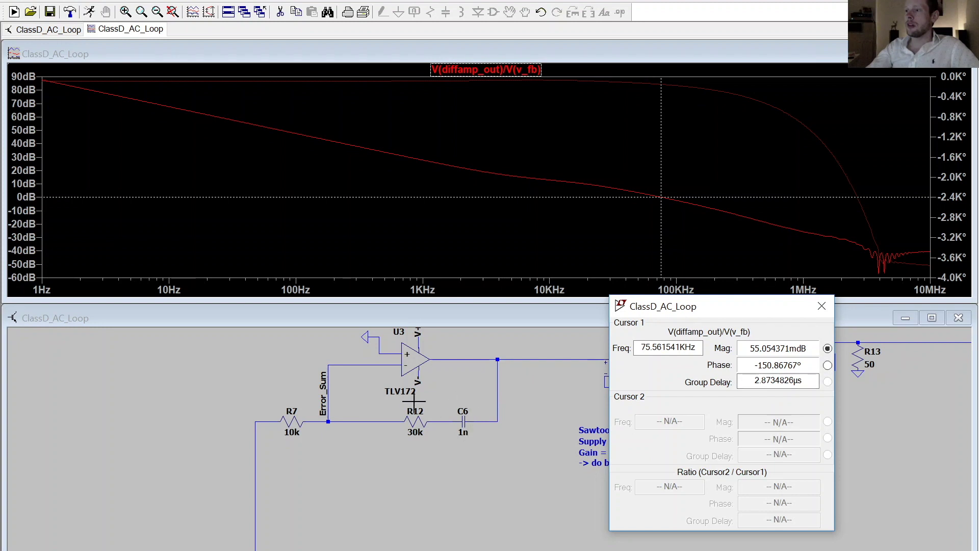
{"action": "right_click", "coordinate": [427, 422]}
{"action": "type", "text": "10k"}
{"action": "key", "text": "Return"}
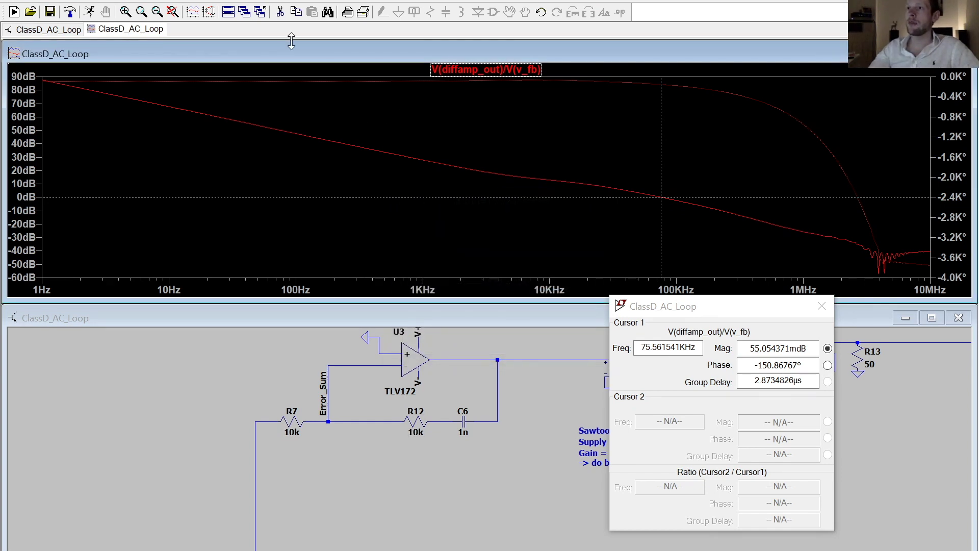
Rerun the AC analysis and read the loop gain and phase with the cursor at the 0 dB crossover and about 49 kHz.
{"action": "left_click", "coordinate": [130, 1]}
{"action": "left_click", "coordinate": [158, 11]}
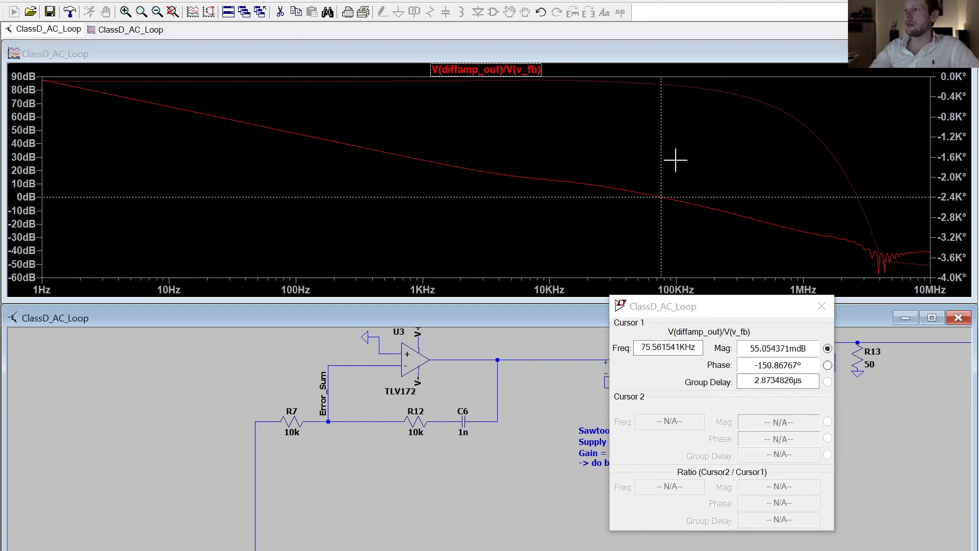
{"action": "left_click_drag", "start_coordinate": [663, 186], "coordinate": [604, 178]}
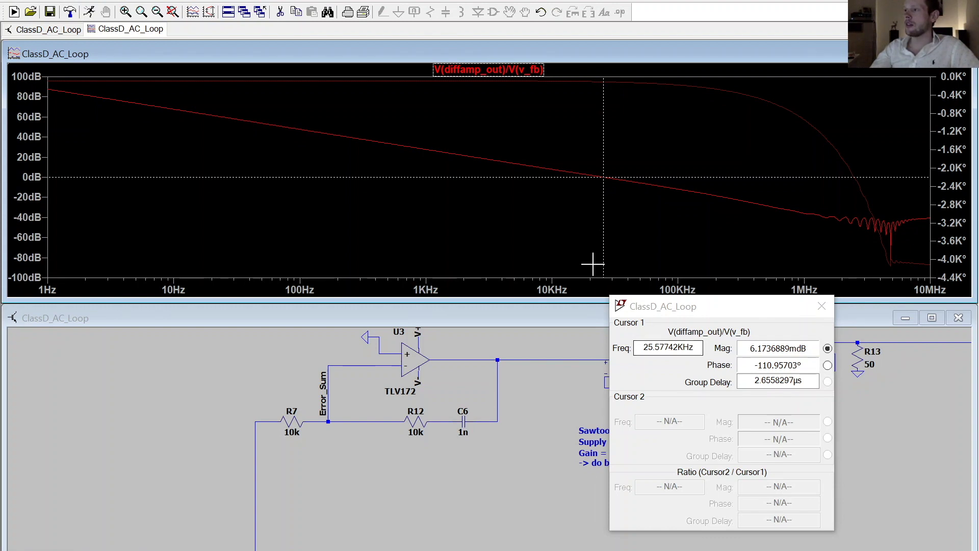
{"action": "mouse_move", "coordinate": [602, 249]}
{"action": "left_mouse_down"}
{"action": "mouse_move", "coordinate": [566, 239]}
{"action": "mouse_move", "coordinate": [639, 242]}
{"action": "left_mouse_up"}
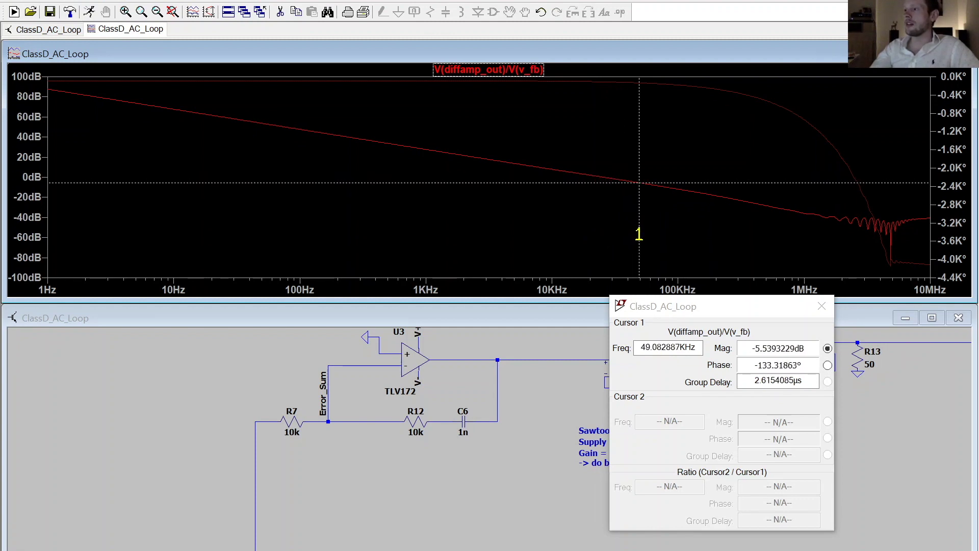